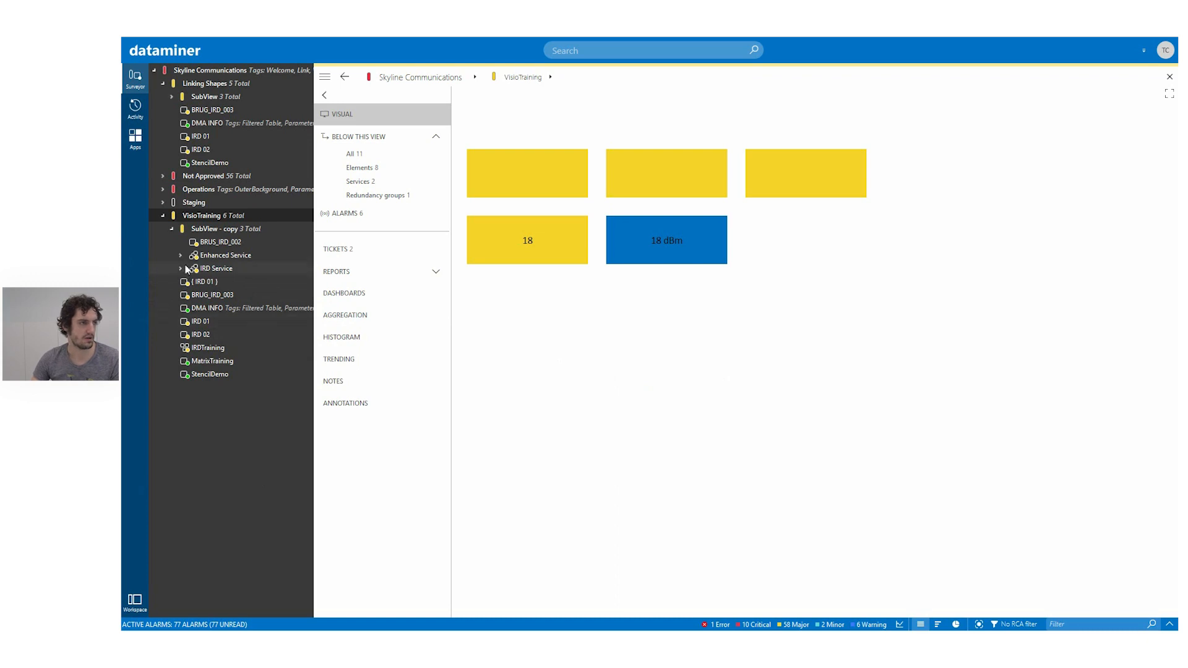
# Step: Open the IRD 01 card under VisioTraining, switch to Visio, and copy all shapes from Page-1 of Philips DVS3810.vsdx
pyautogui.click(202, 318)
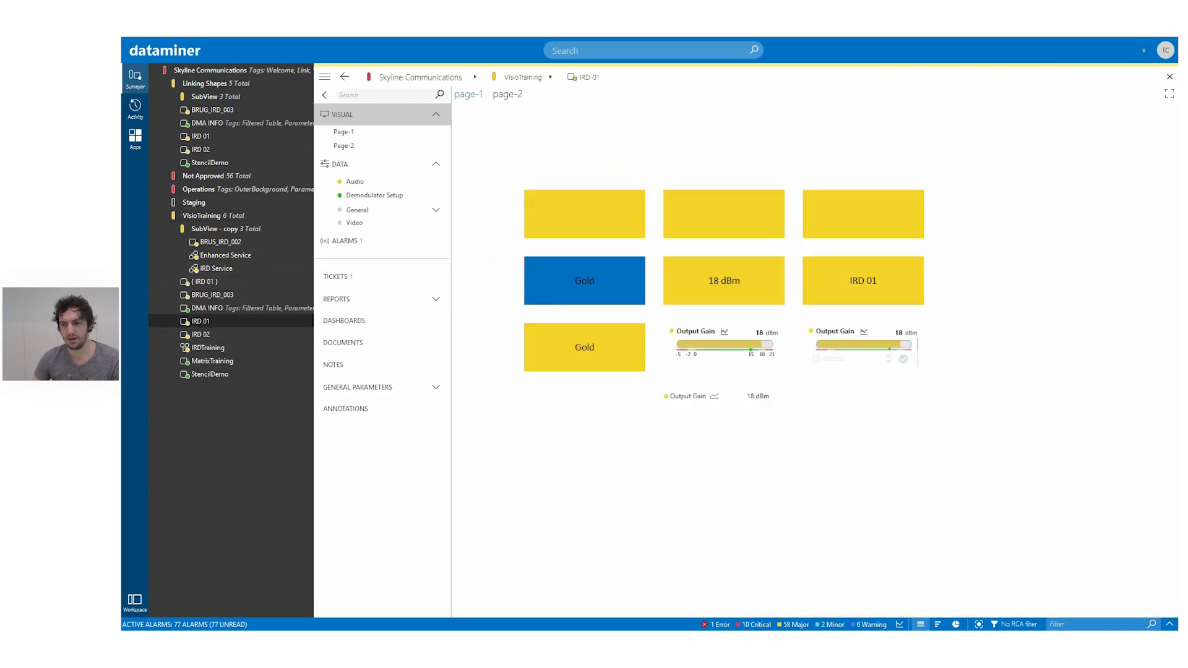
pyautogui.hotkey('alt', 'Tab')
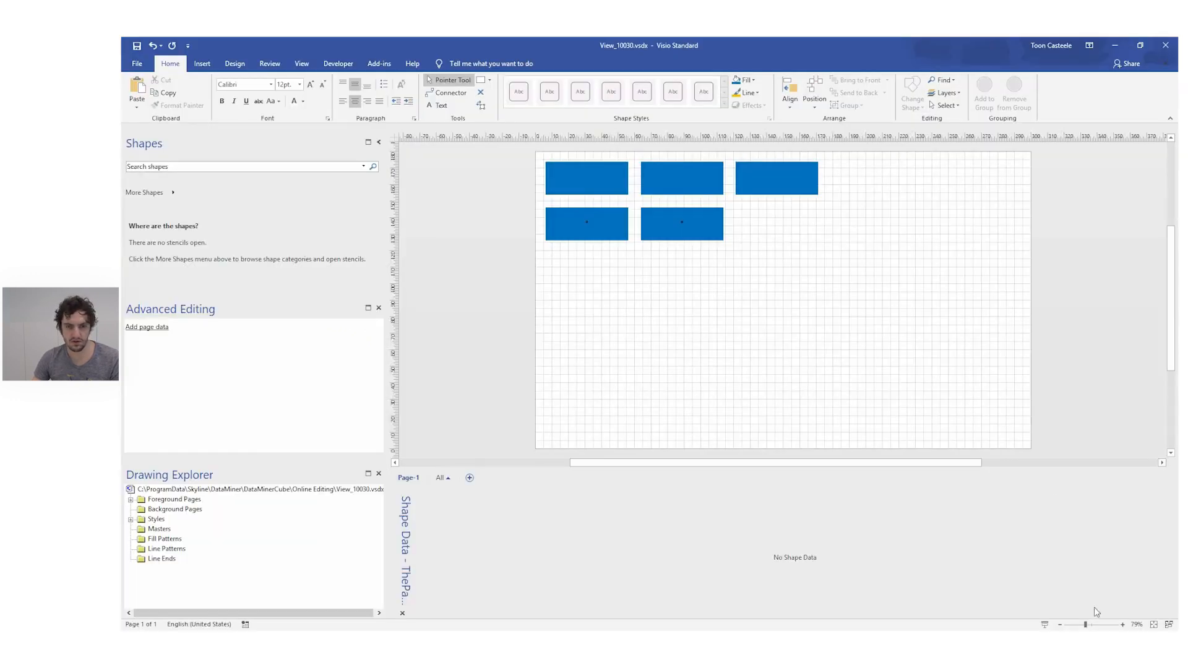
pyautogui.click(1169, 624)
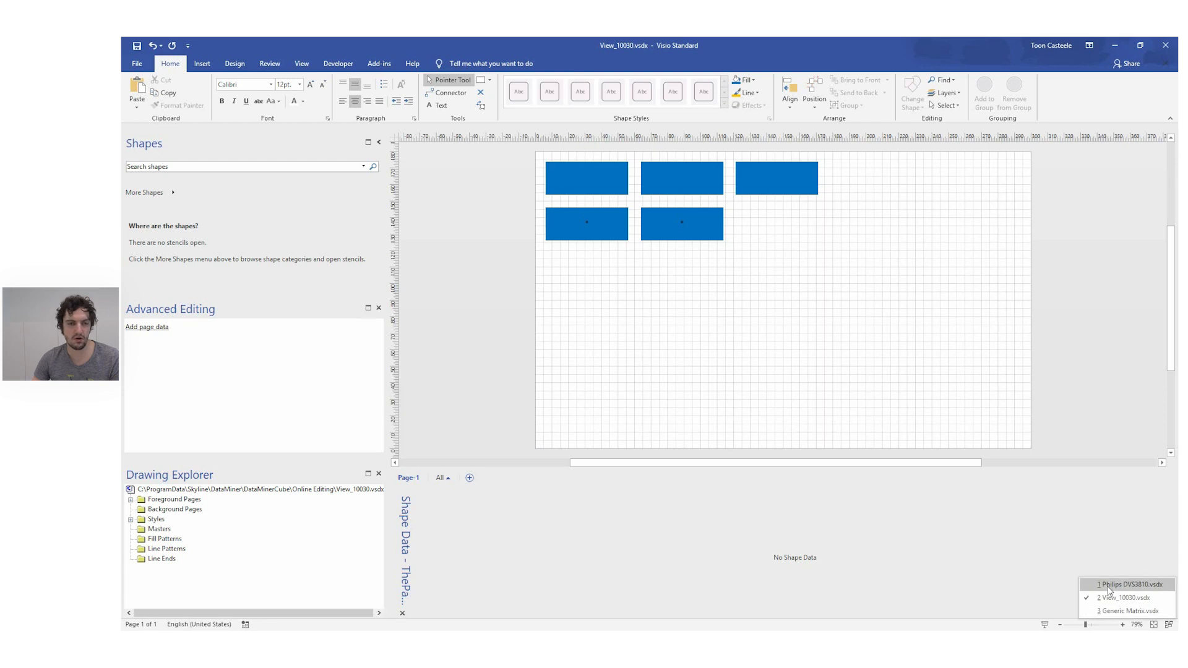
pyautogui.click(1130, 584)
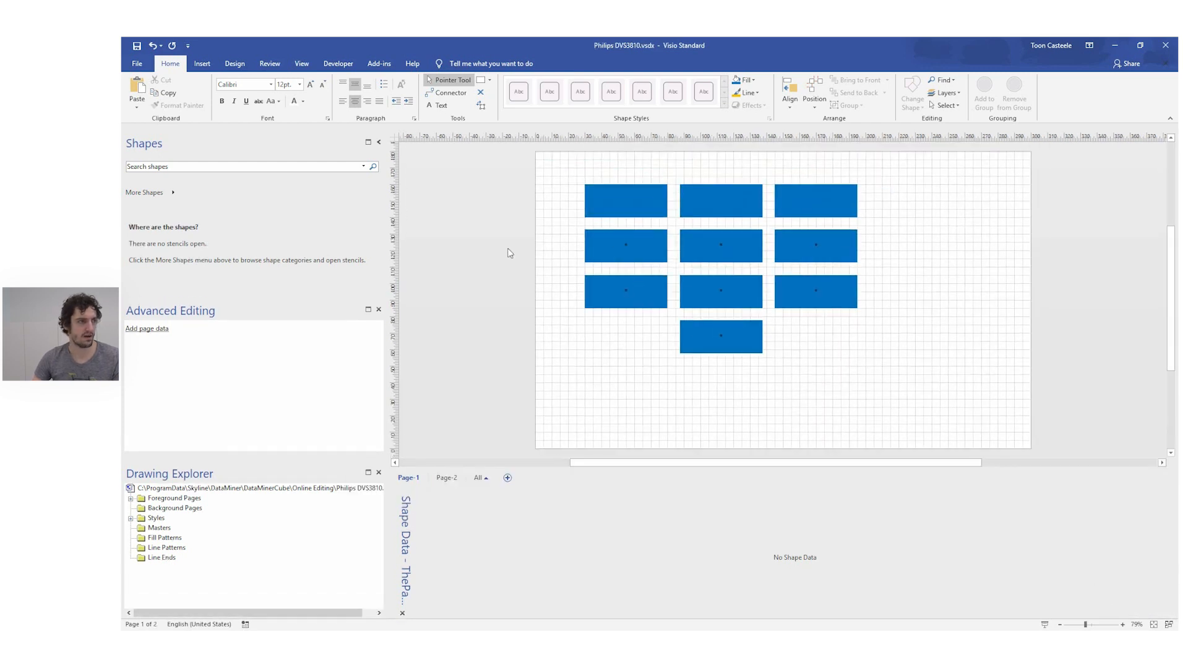
pyautogui.hotkey('ctrl', 'a')
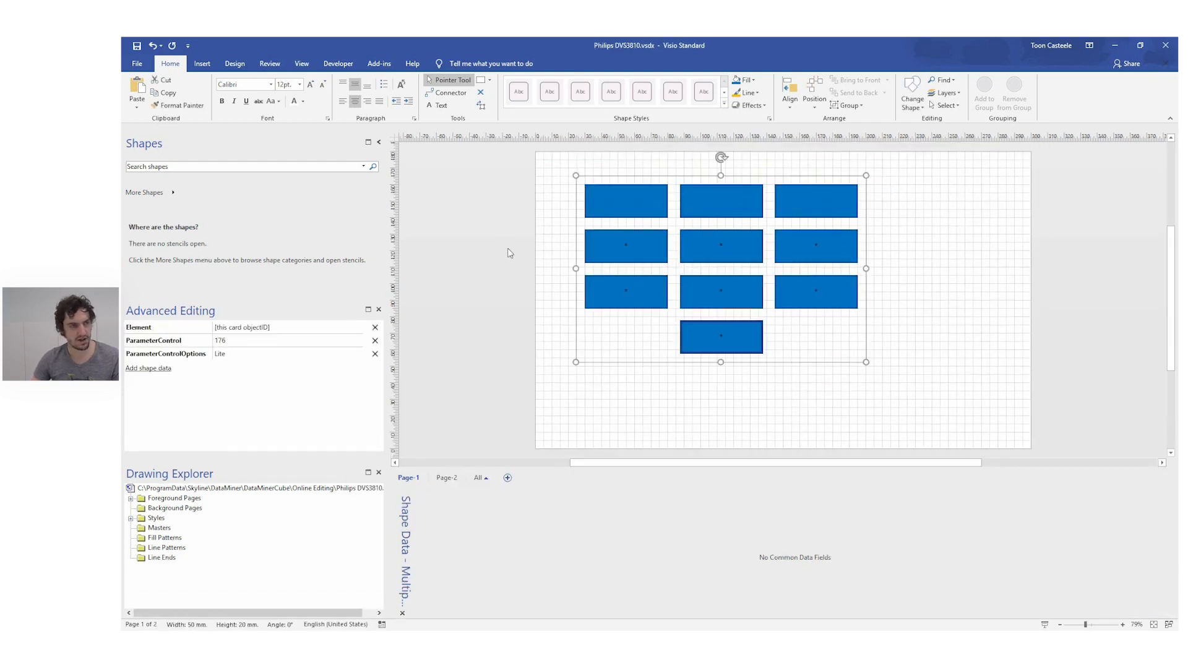
pyautogui.click(471, 247)
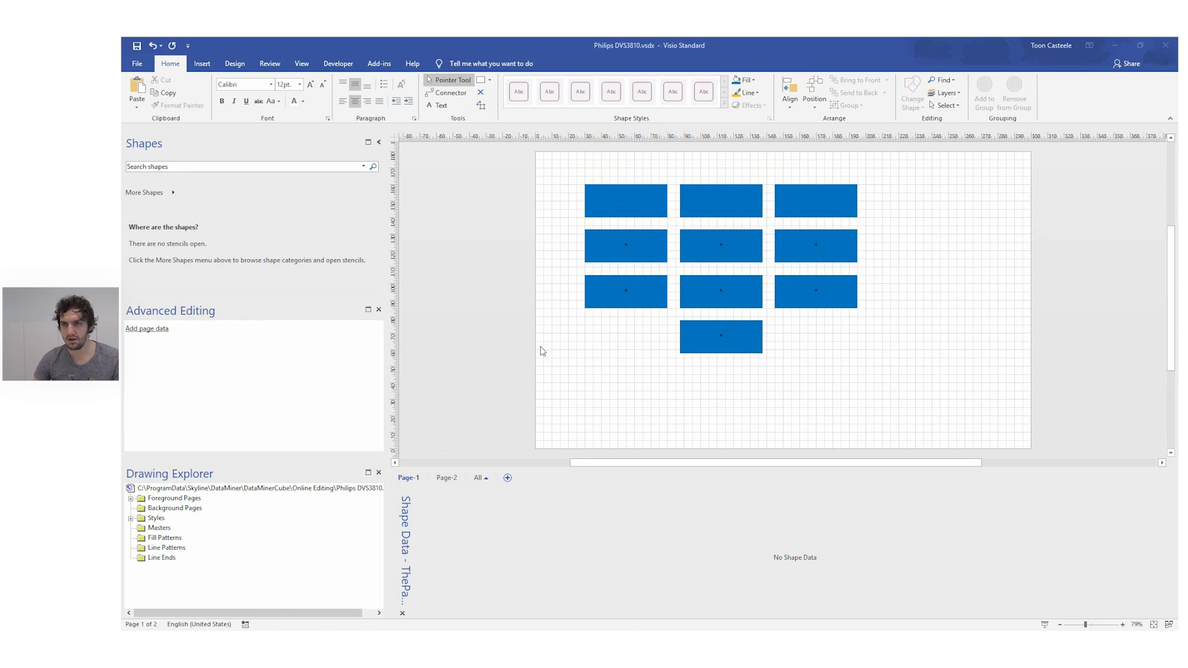
# Step: Switch to DataMiner and set a new blank Visio file as active for the IRD Service under SubView - copy
pyautogui.hotkey('alt', 'Tab')
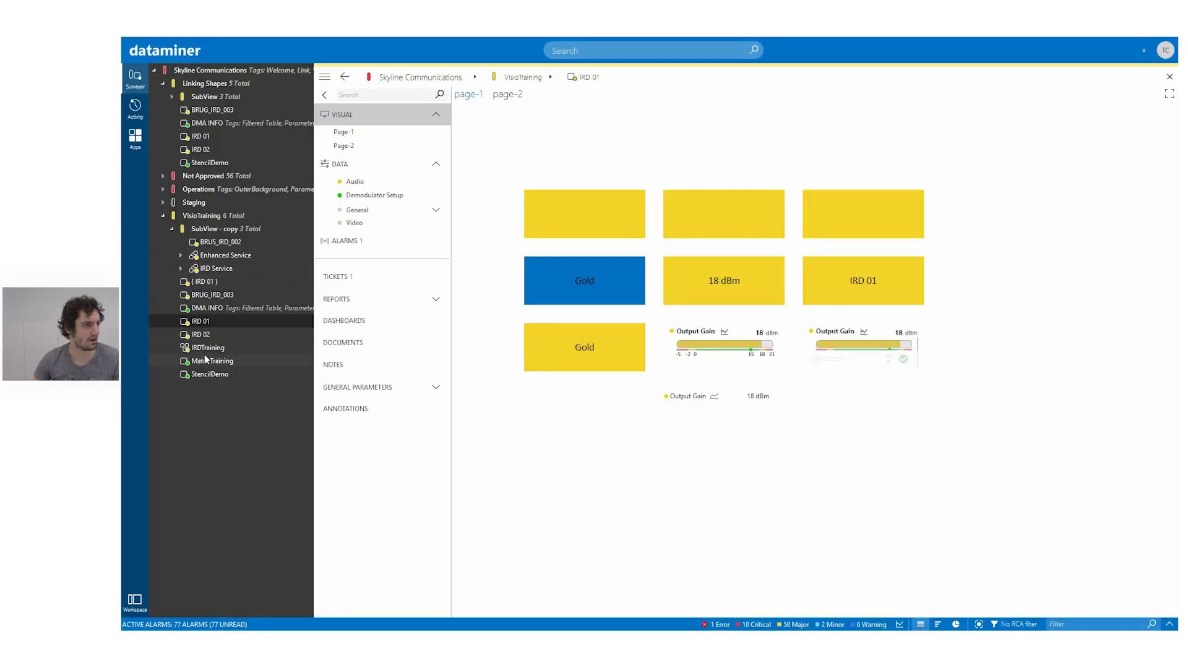
pyautogui.click(216, 271)
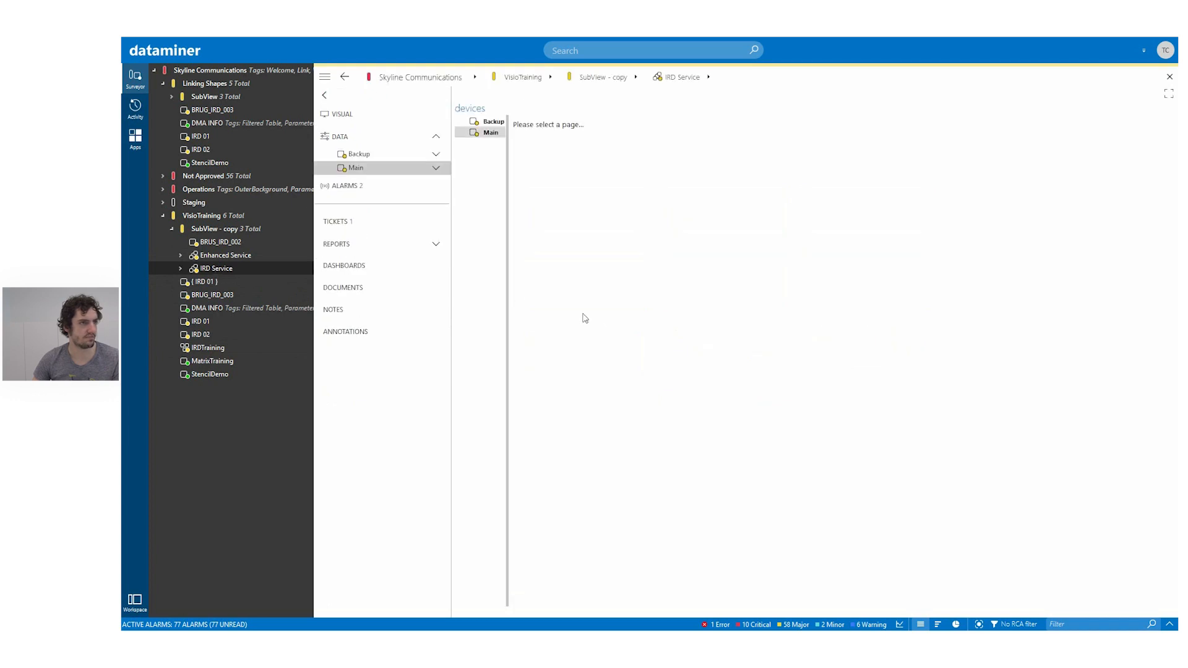
pyautogui.click(347, 115)
pyautogui.rightClick(745, 252)
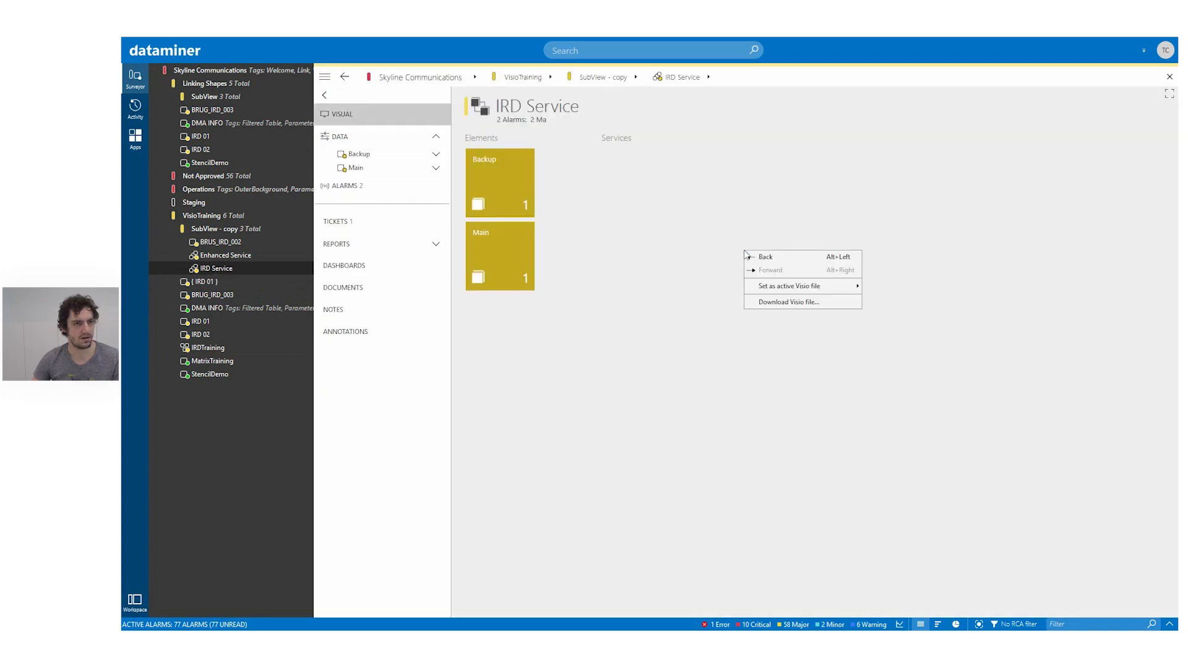
pyautogui.moveTo(822, 289)
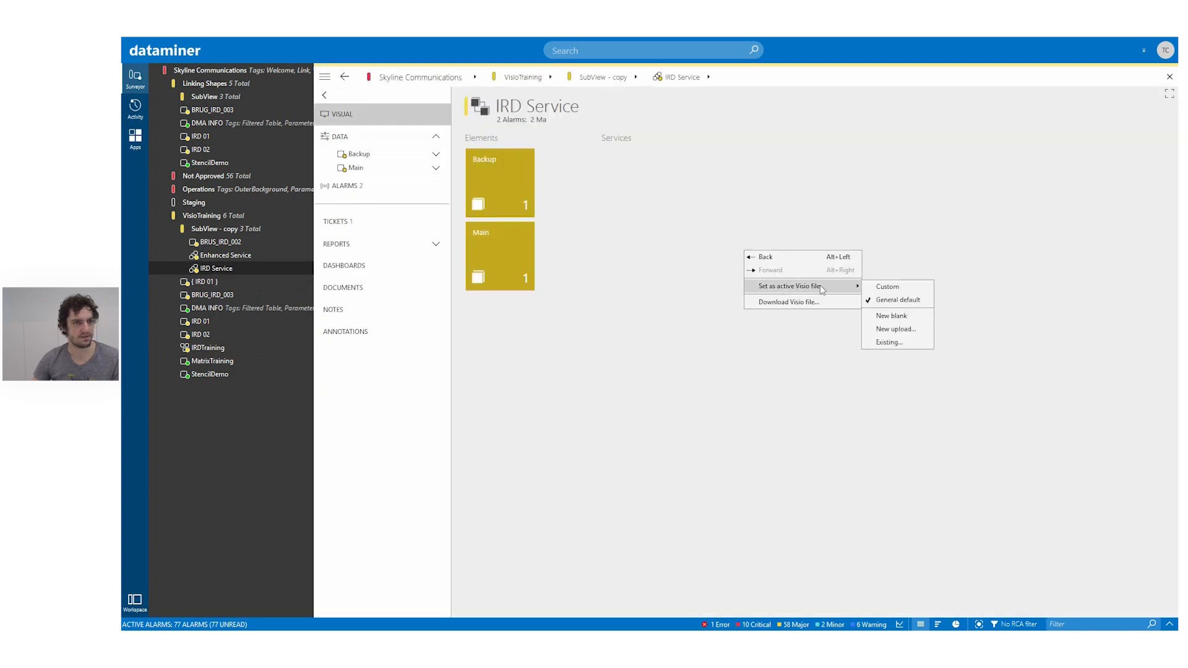
pyautogui.click(891, 317)
pyautogui.click(681, 373)
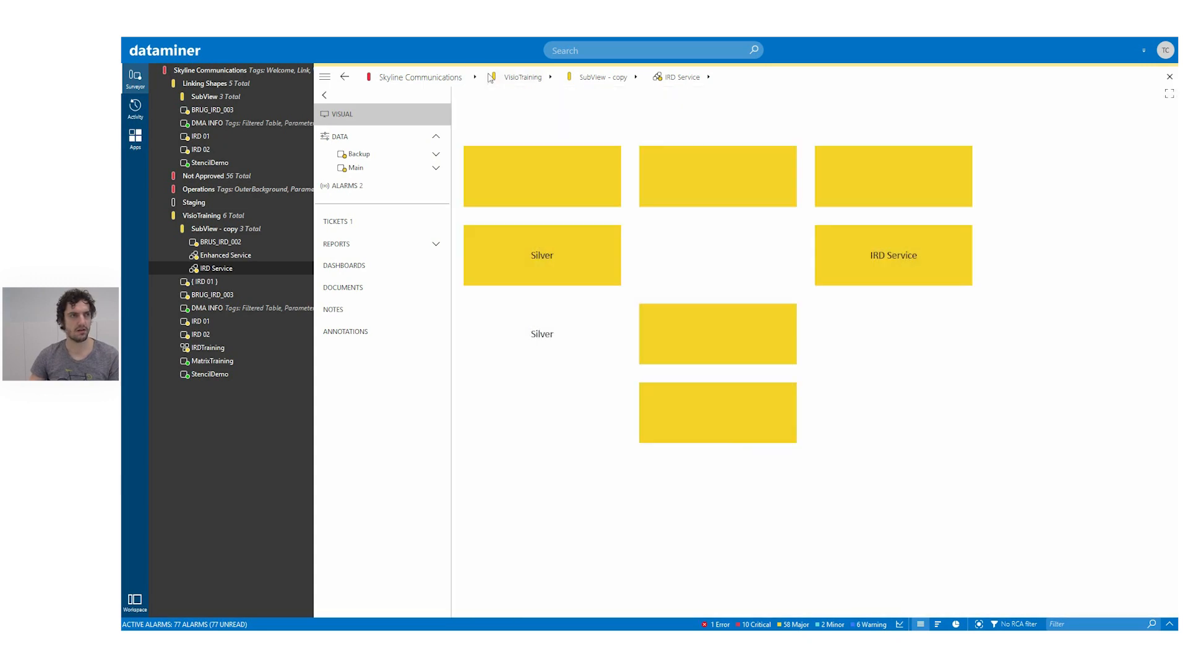
# Step: Replace all default shapes on Page-1 of Service_17_25430.vsdx in Visio with the copied rectangles
pyautogui.hotkey('ctrl', 'a')
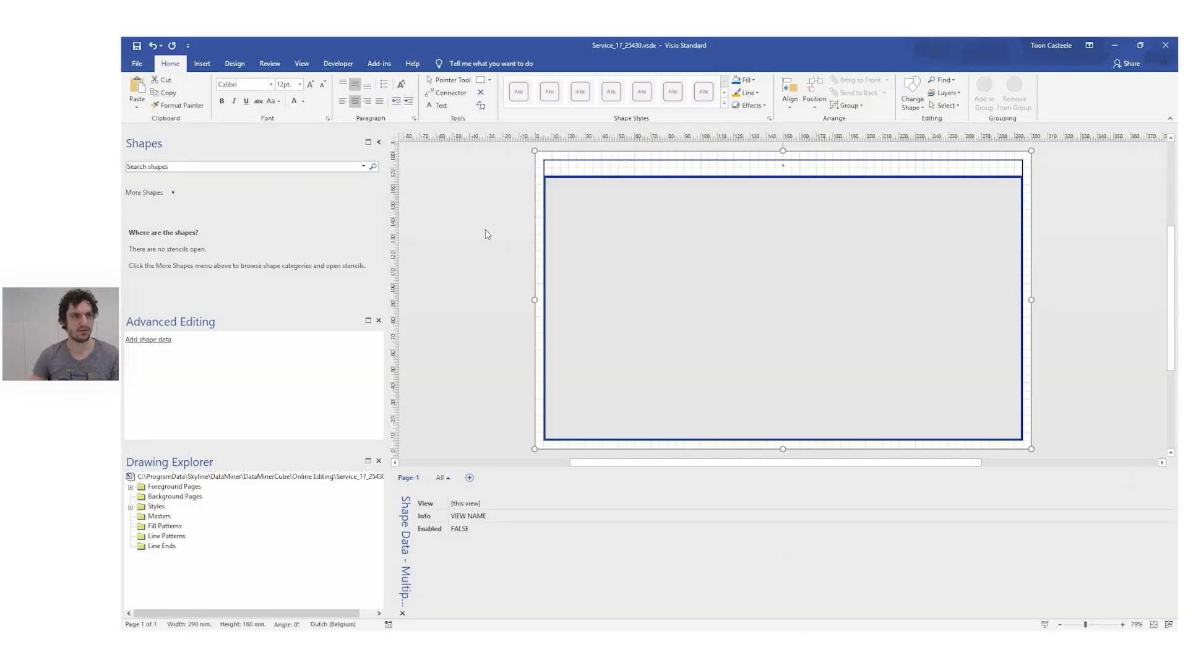
pyautogui.press('Delete')
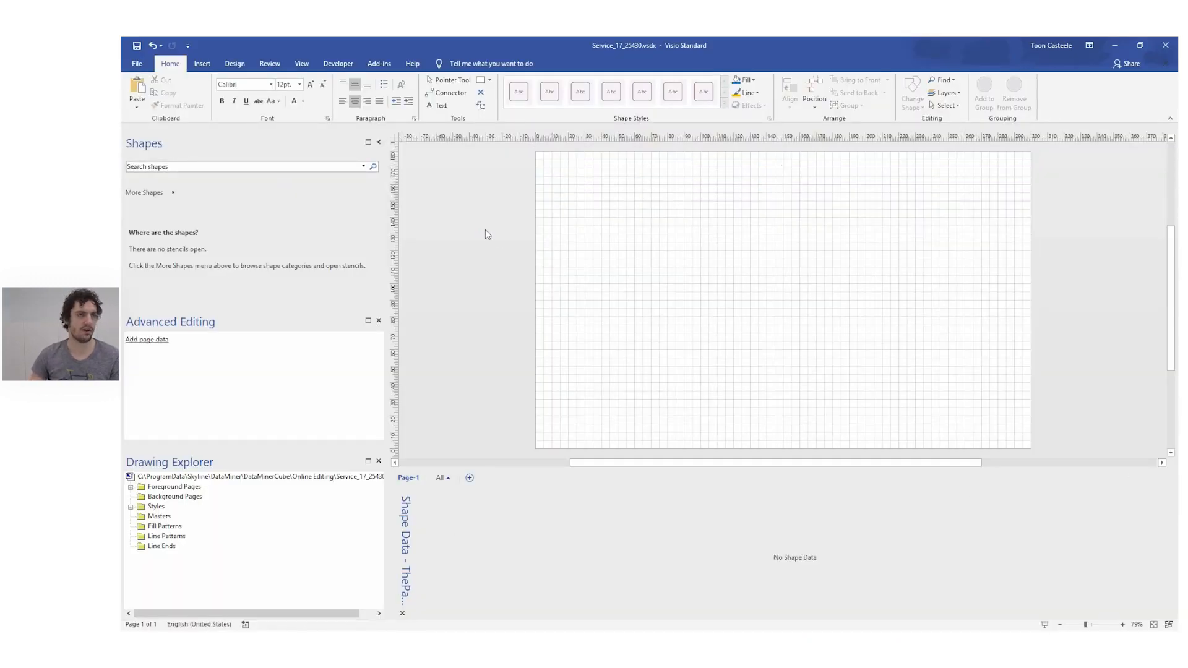
pyautogui.hotkey('ctrl', 'z')
pyautogui.moveTo(491, 216); pyautogui.dragTo(735, 264)
# Step: Examine the shape data of the individual rectangles pasted into the service drawing
pyautogui.click(535, 216)
pyautogui.click(599, 209)
pyautogui.click(652, 257)
pyautogui.click(829, 260)
pyautogui.click(796, 312)
pyautogui.click(730, 305)
pyautogui.click(736, 206)
pyautogui.click(823, 211)
pyautogui.click(494, 232)
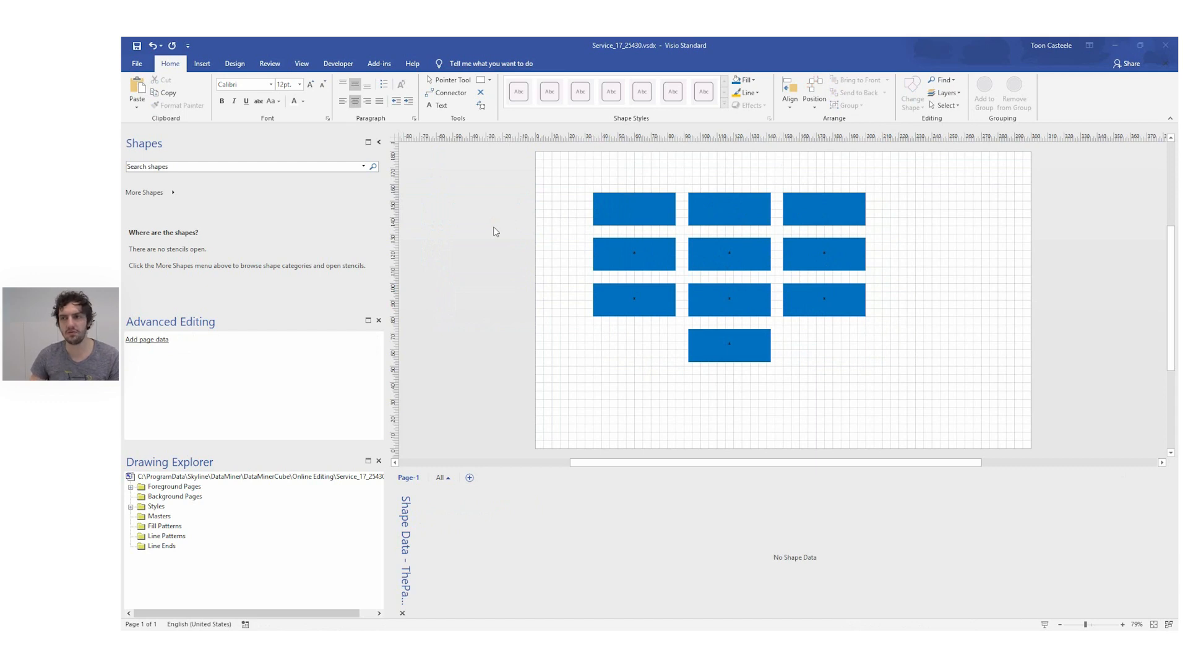
# Step: Switch to DataMiner and follow the first-row shapes' links to IRD 01 and the linked IRD Service
pyautogui.hotkey('alt', 'Tab')
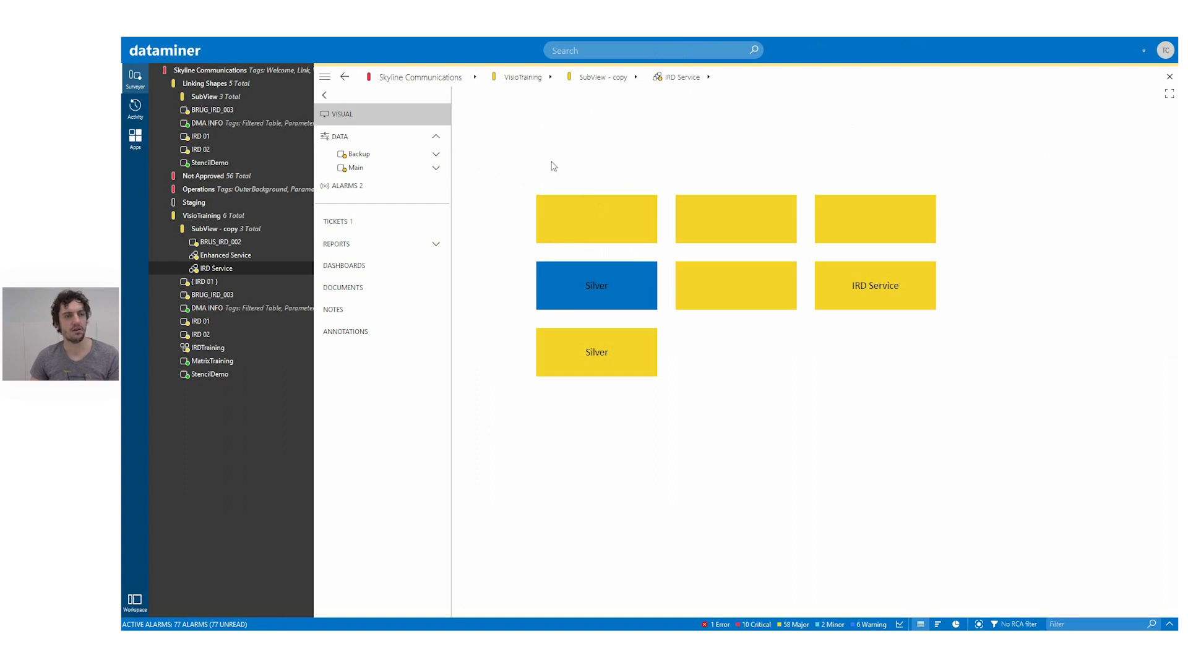
pyautogui.click(561, 230)
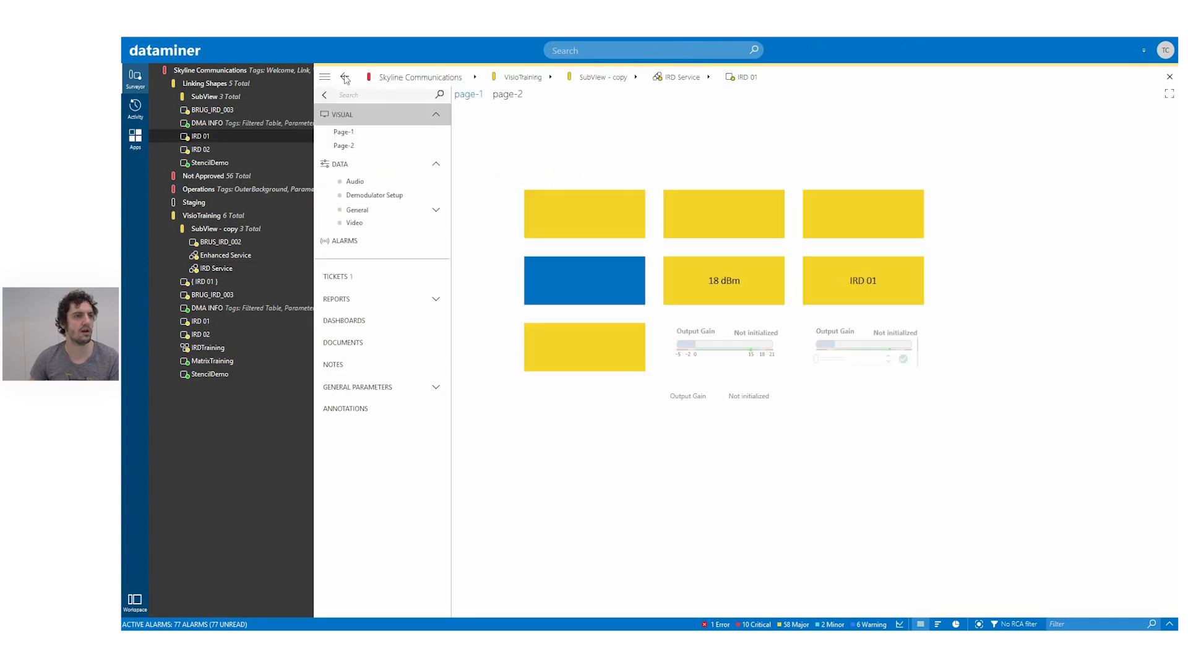
pyautogui.click(345, 78)
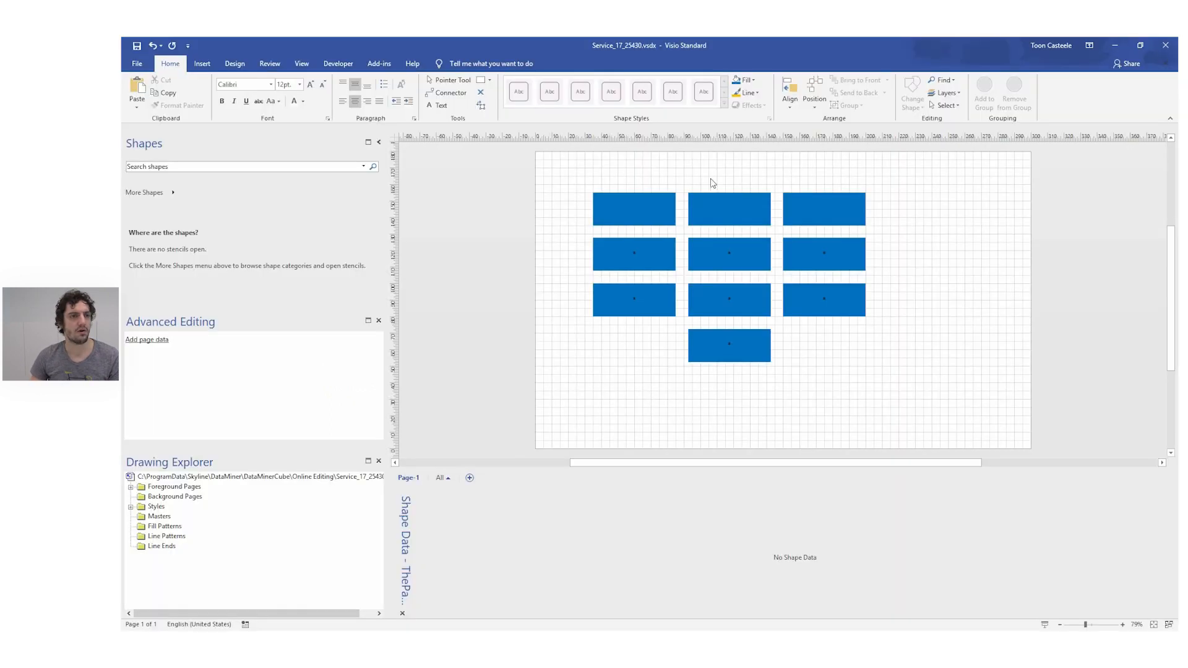
pyautogui.click(817, 207)
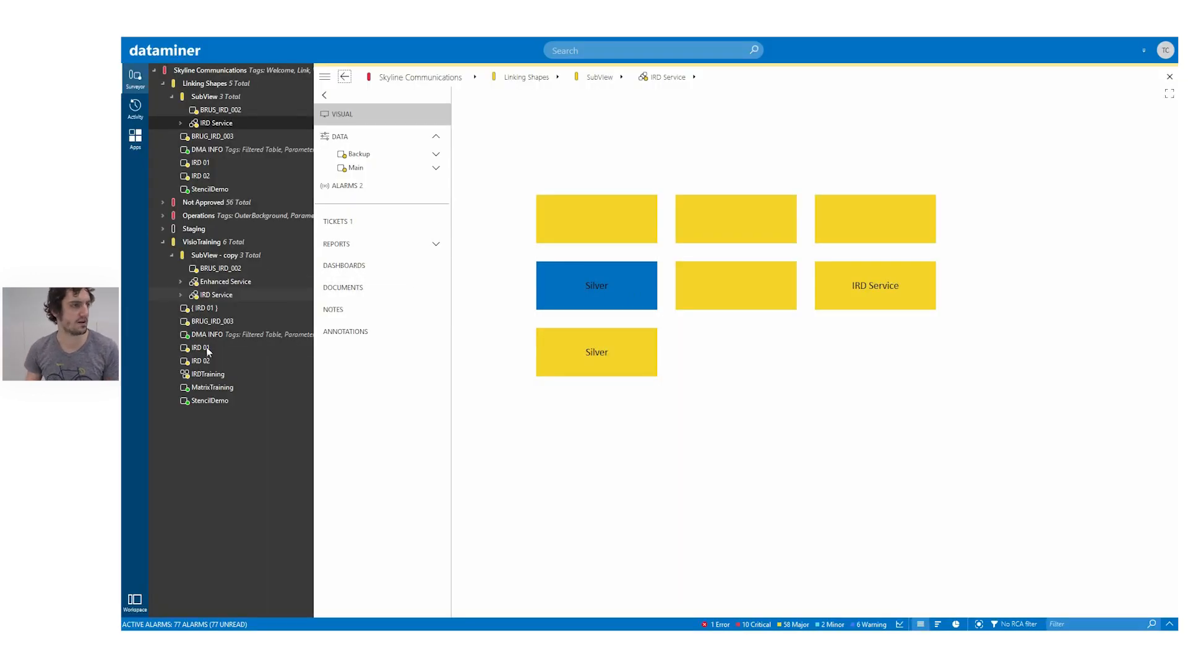
# Step: Check the general properties of the IRD Service under SubView - copy and close them
pyautogui.rightClick(223, 294)
pyautogui.click(288, 463)
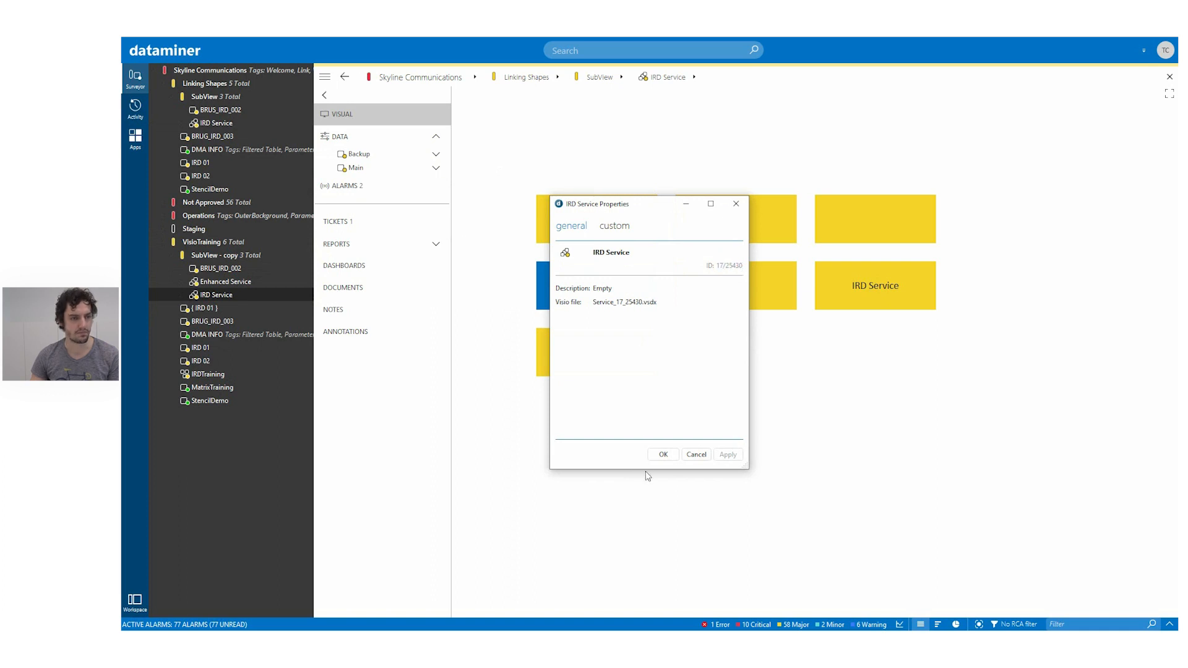
pyautogui.click(663, 454)
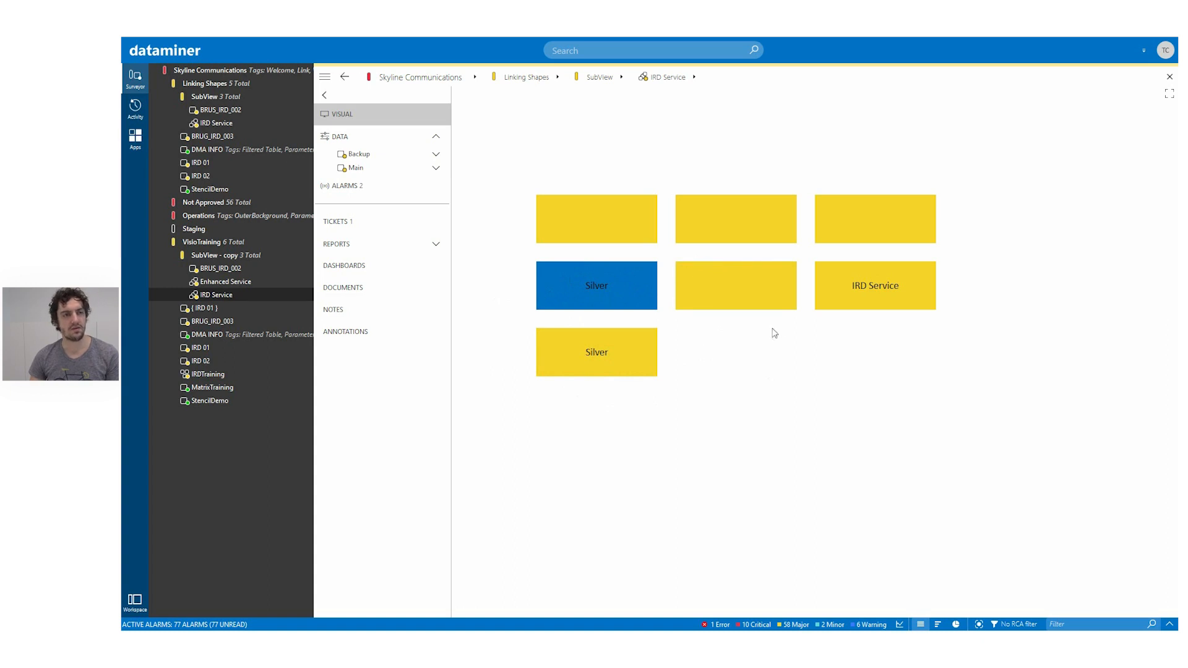
# Step: Switch to Visio and examine the Element and parameter shape data of the middle-column rectangles in the service drawing
pyautogui.hotkey('alt', 'Tab')
pyautogui.click(762, 368)
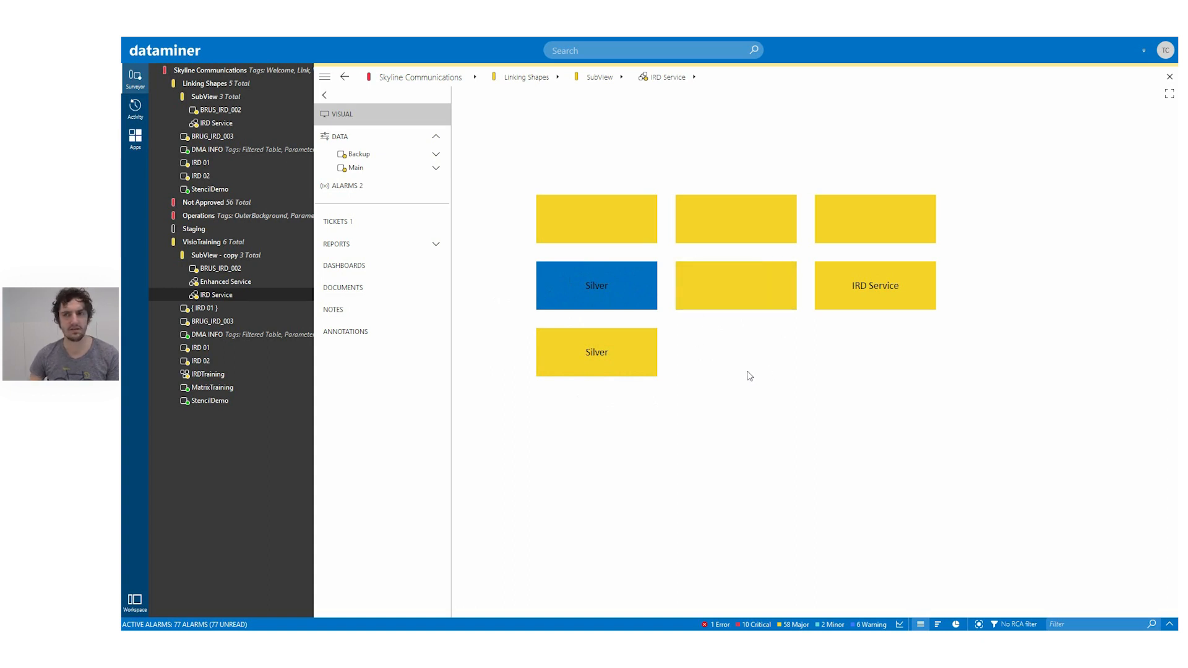
pyautogui.hotkey('alt', 'Tab')
pyautogui.click(730, 254)
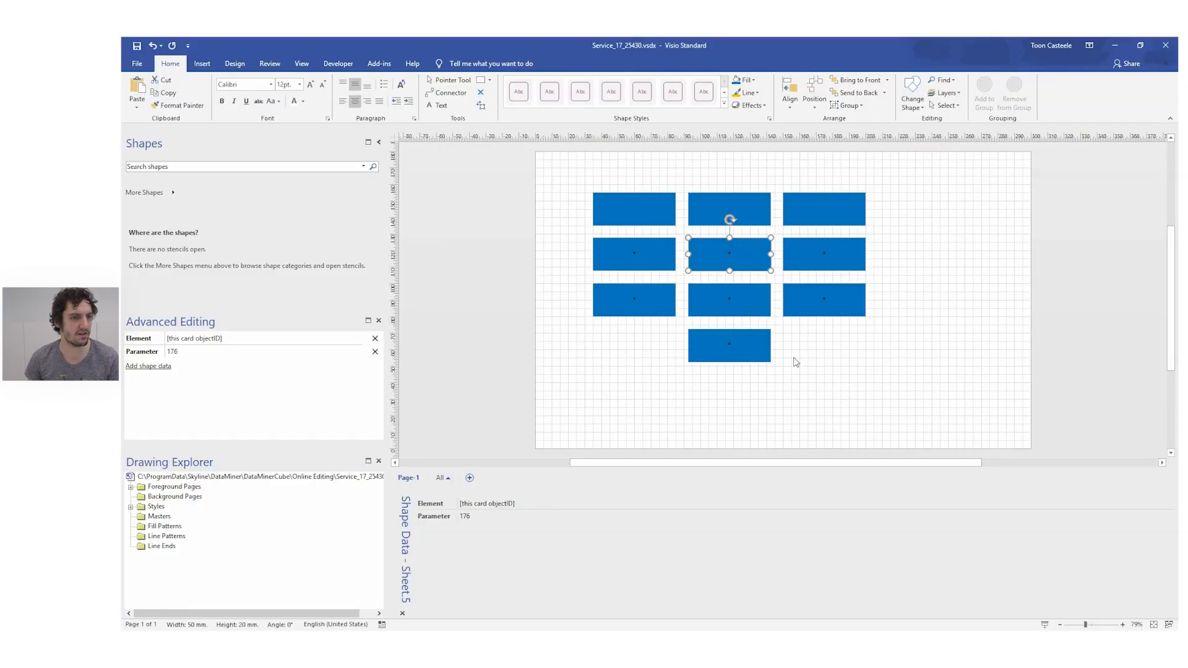
pyautogui.press('Tab')
pyautogui.press('Tab')
pyautogui.click(757, 344)
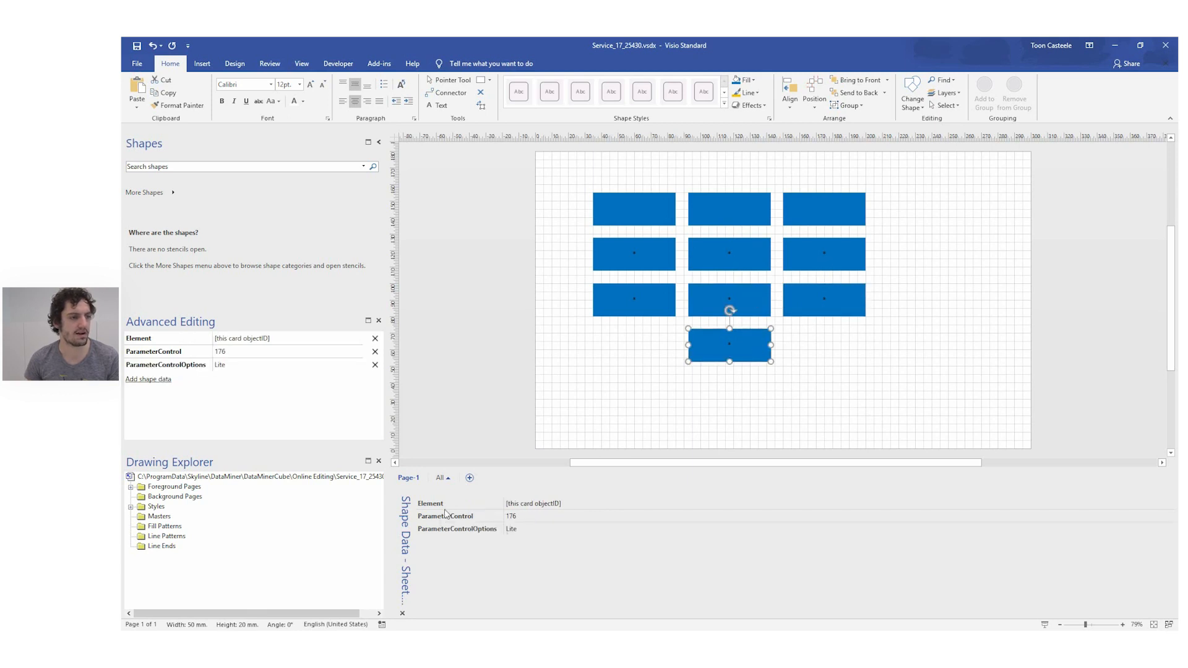
pyautogui.click(444, 381)
pyautogui.click(735, 258)
pyautogui.click(477, 328)
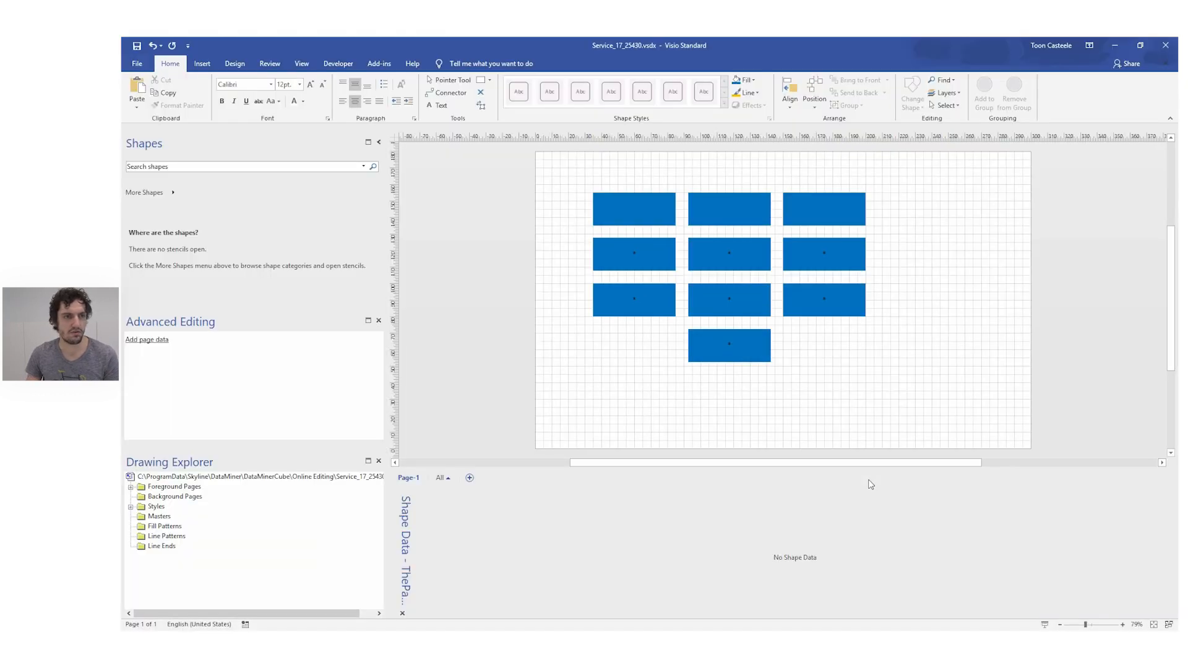
# Step: Switch to DataMiner and expand the IRD Service under SubView - copy to view its child elements
pyautogui.click(756, 359)
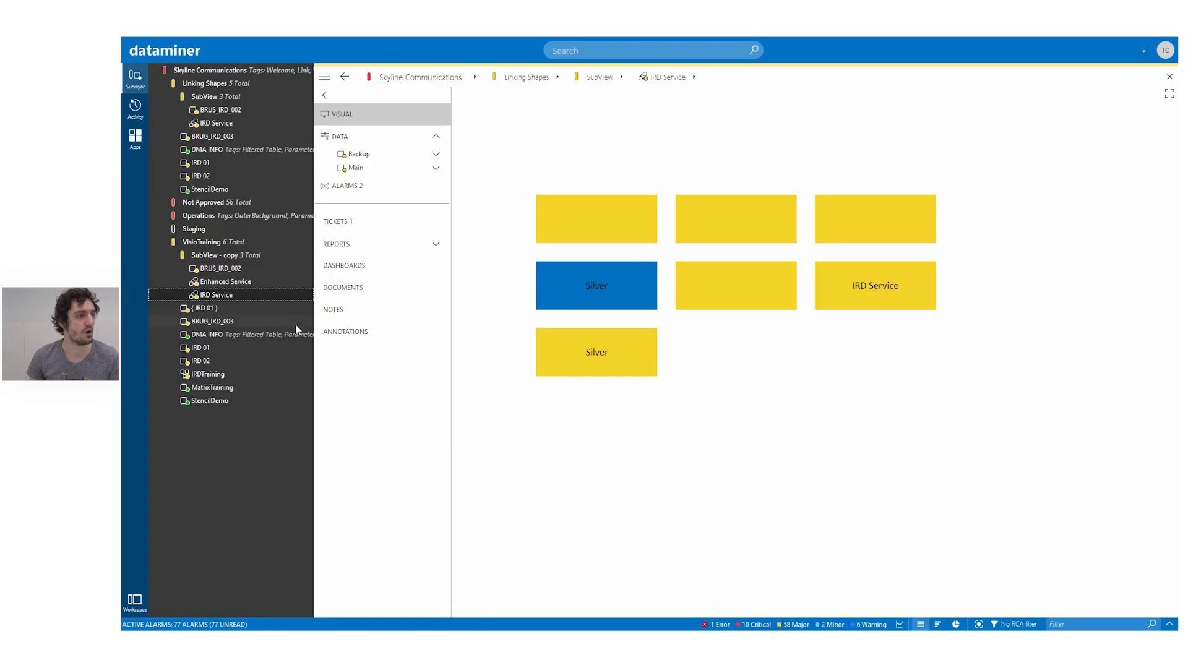
pyautogui.click(180, 295)
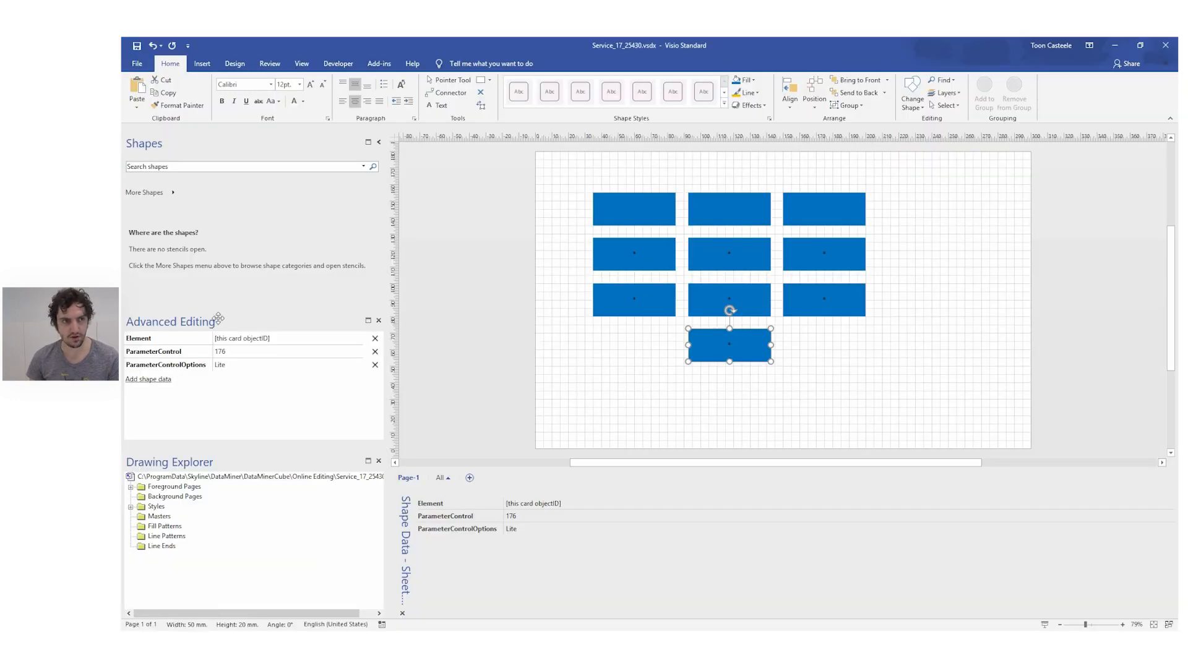
pyautogui.click(769, 381)
pyautogui.click(657, 212)
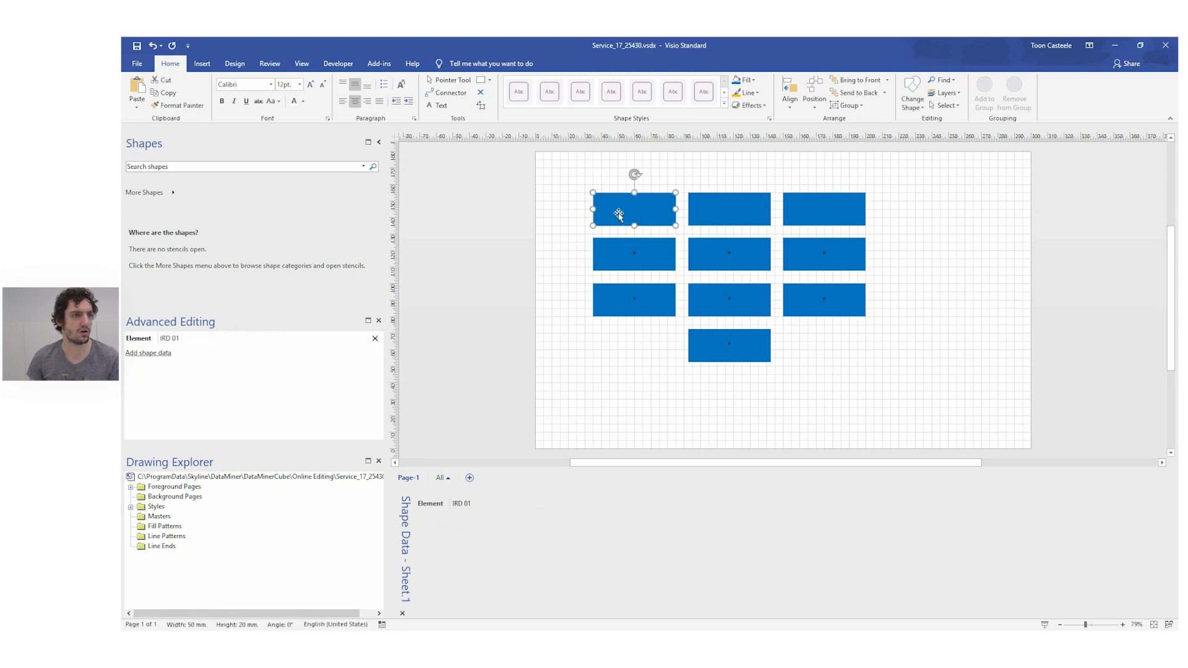
pyautogui.moveTo(631, 209); pyautogui.dragTo(631, 345)
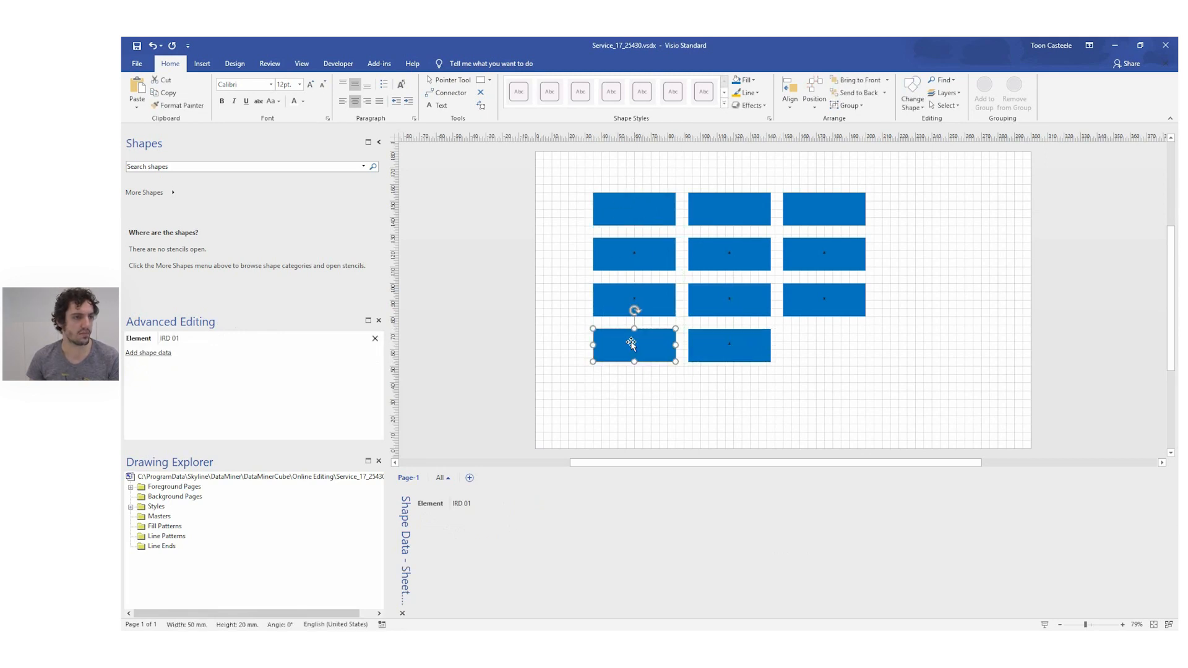
pyautogui.press('Delete')
# Step: Set the Element shape data of the first rectangle in the first row to M* in Visio
pyautogui.click(618, 217)
pyautogui.click(192, 338)
pyautogui.moveTo(192, 338); pyautogui.dragTo(124, 350)
pyautogui.write('Ma')
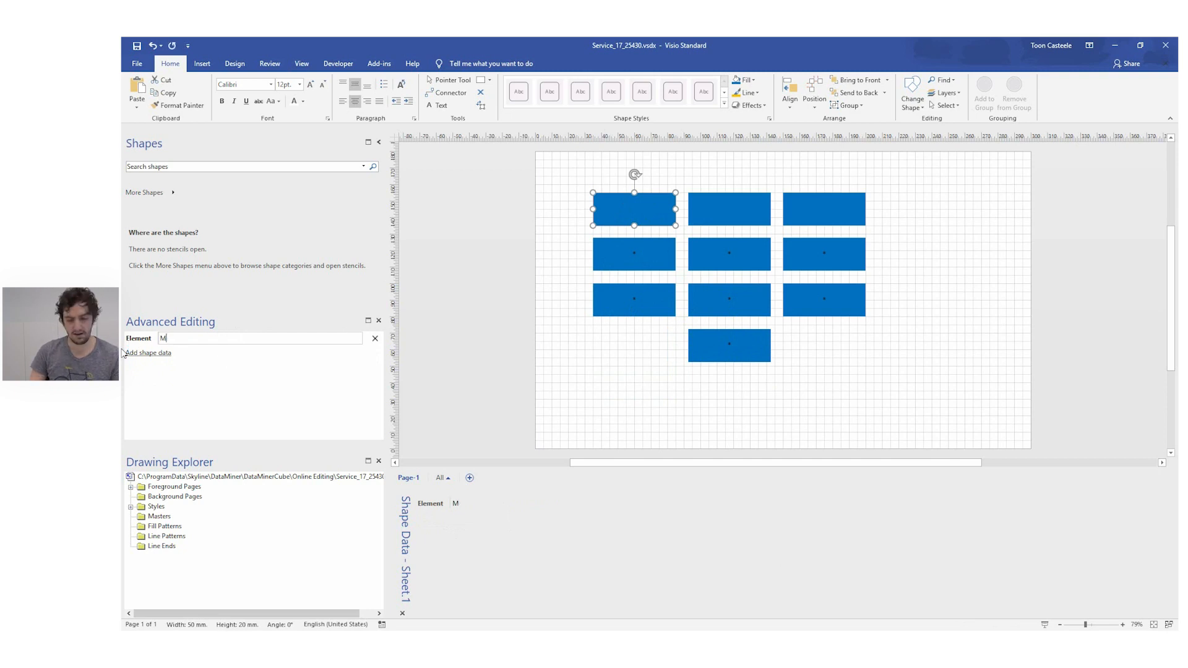
pyautogui.press('BackSpace')
pyautogui.write('"')
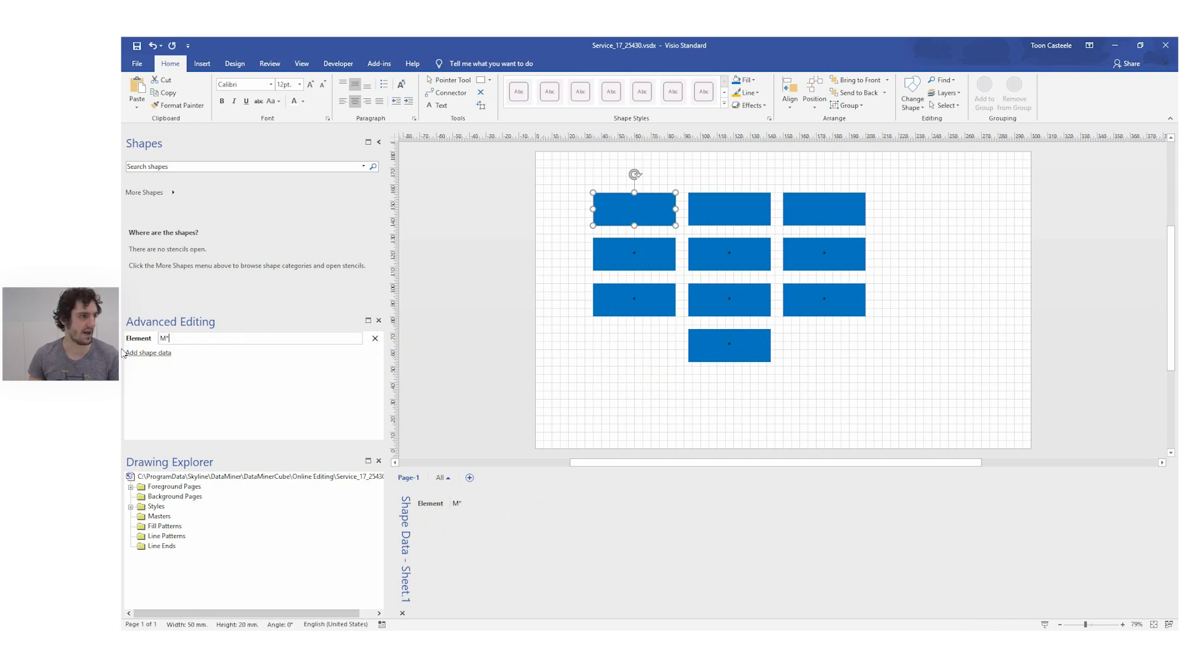
pyautogui.moveTo(166, 339); pyautogui.dragTo(185, 338)
pyautogui.click(184, 339)
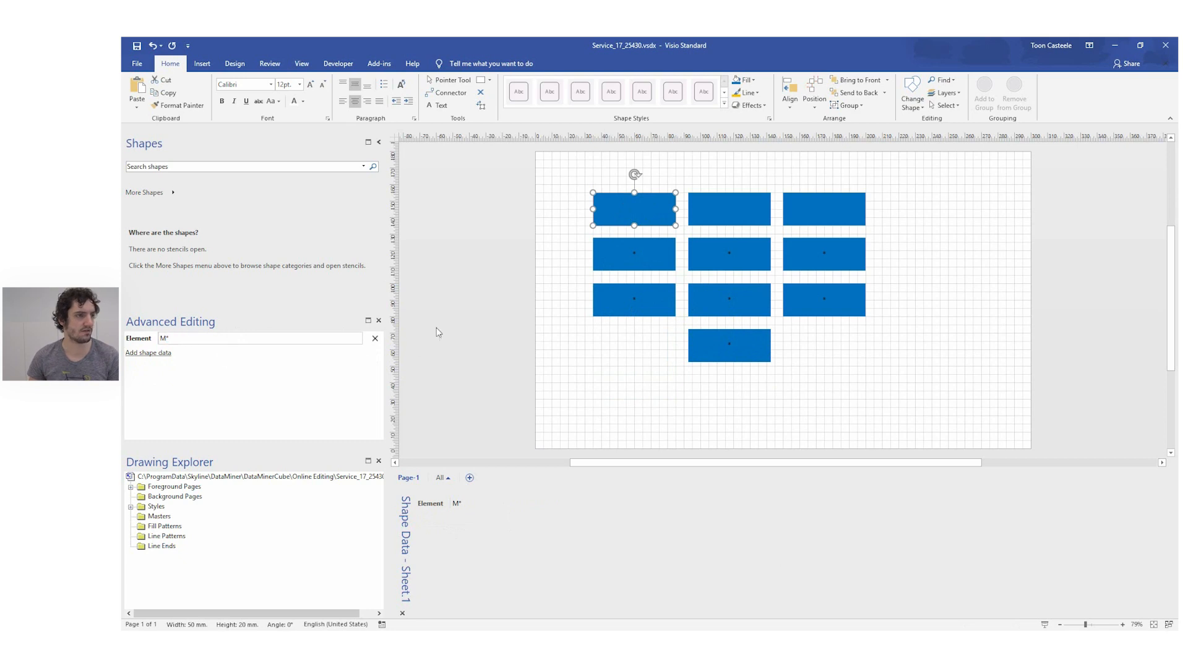
pyautogui.click(470, 309)
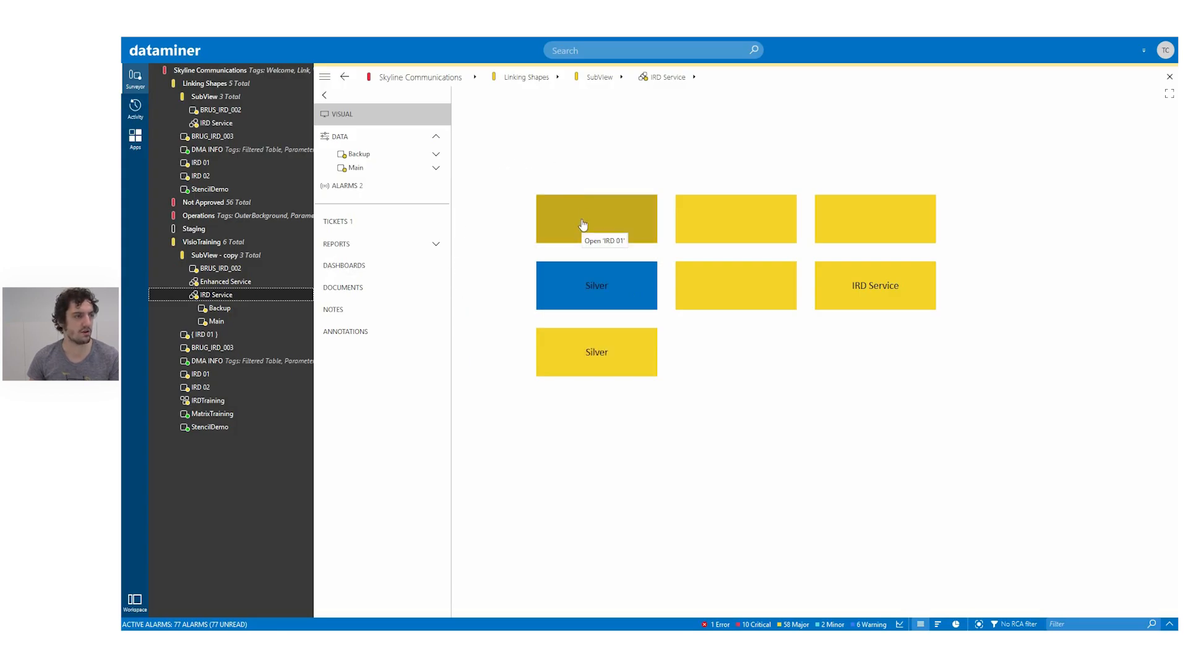
# Step: Switch to DataMiner, open the IRD Service under SubView - copy for editing, and view its parameters
pyautogui.rightClick(225, 300)
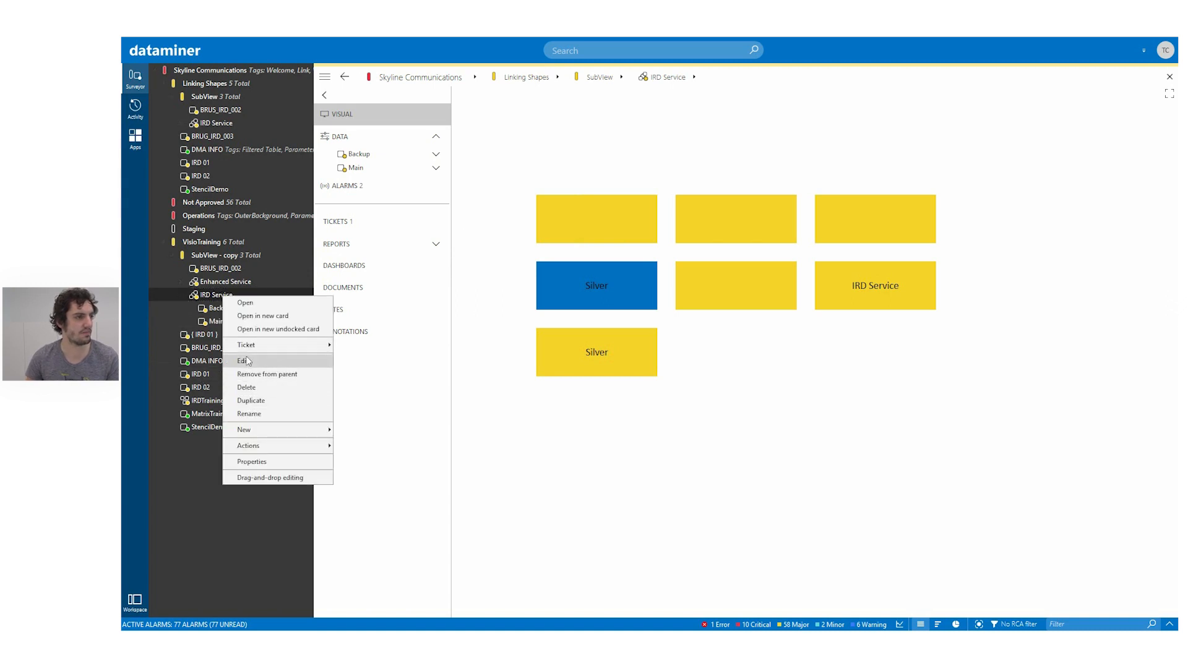
pyautogui.click(242, 361)
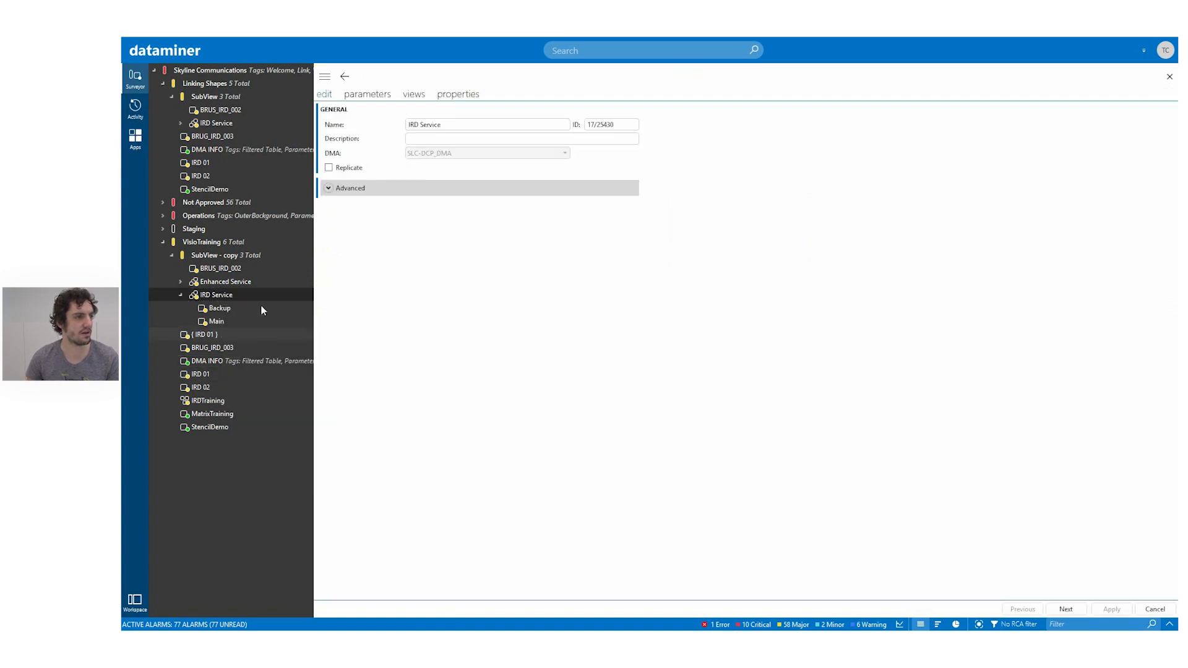
pyautogui.click(365, 99)
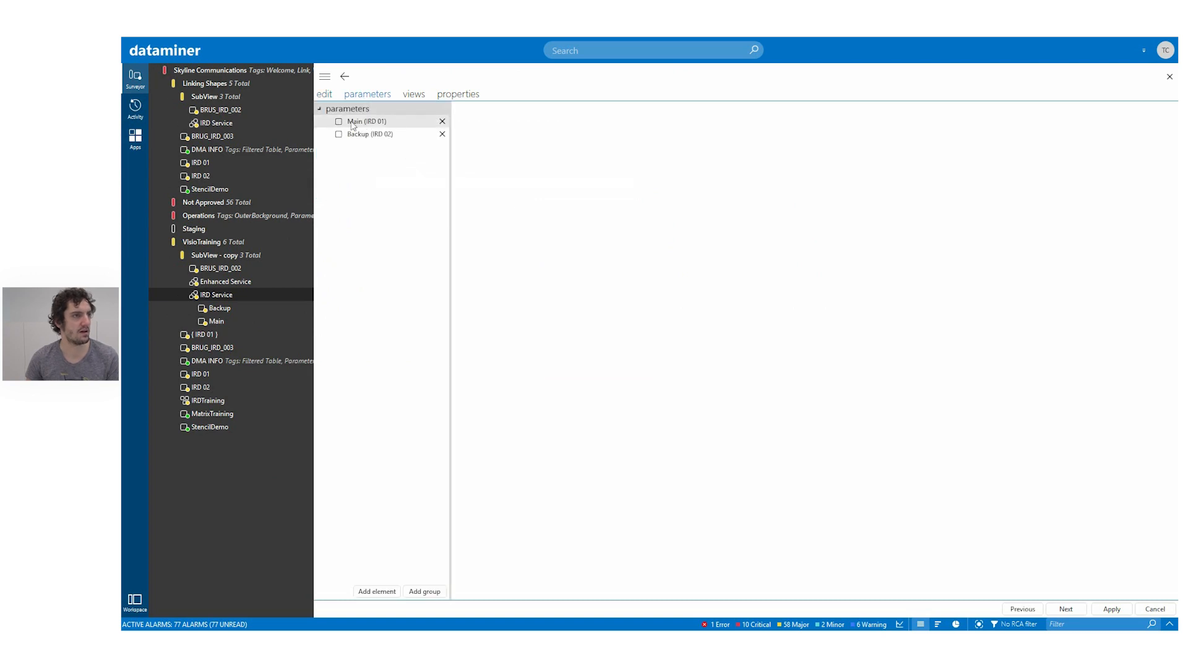
# Step: Examine the alias and inclusion settings of the Main (IRD 01) child element, and cancel editing the service
pyautogui.click(364, 124)
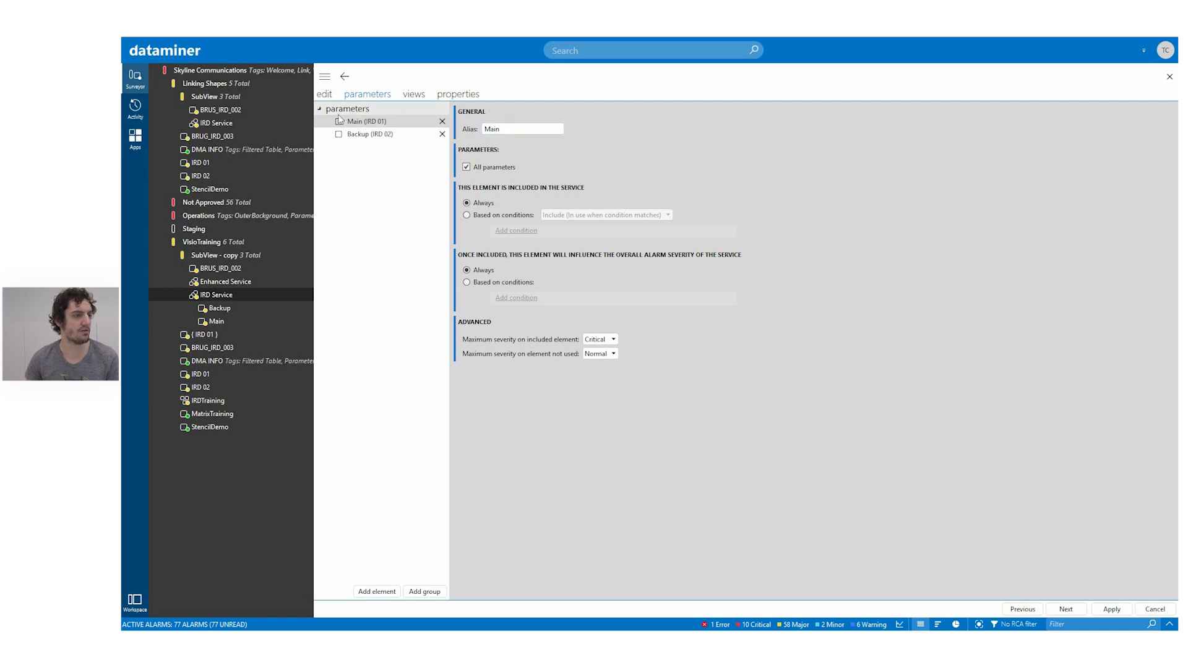
pyautogui.click(1157, 611)
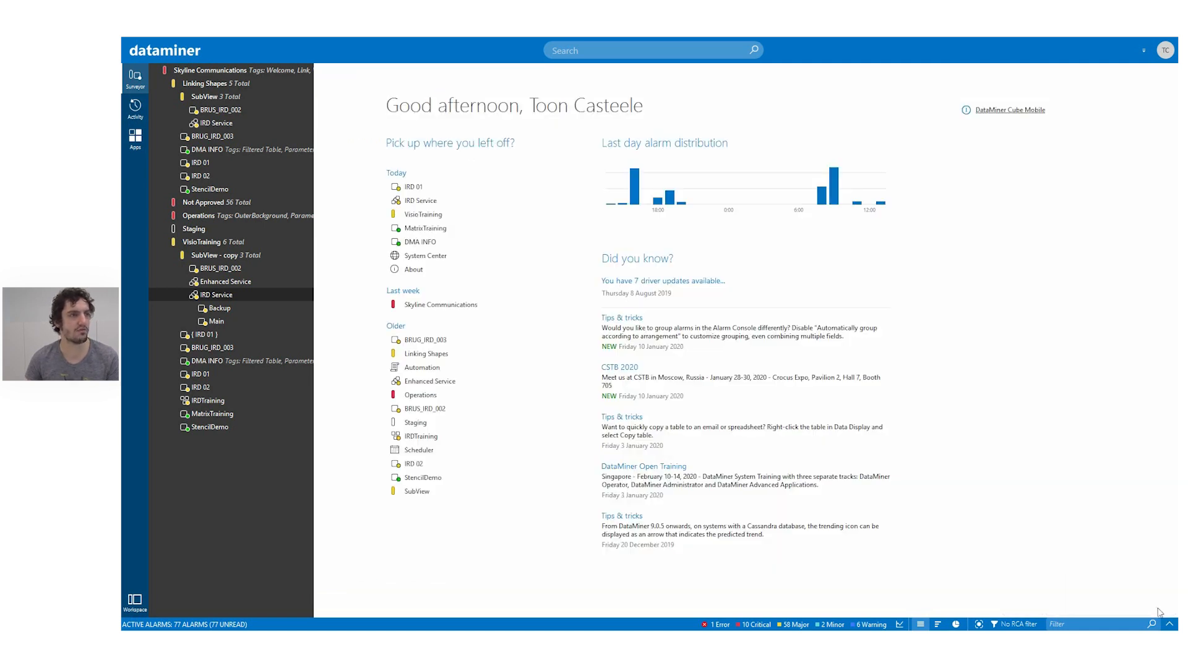
pyautogui.click(523, 202)
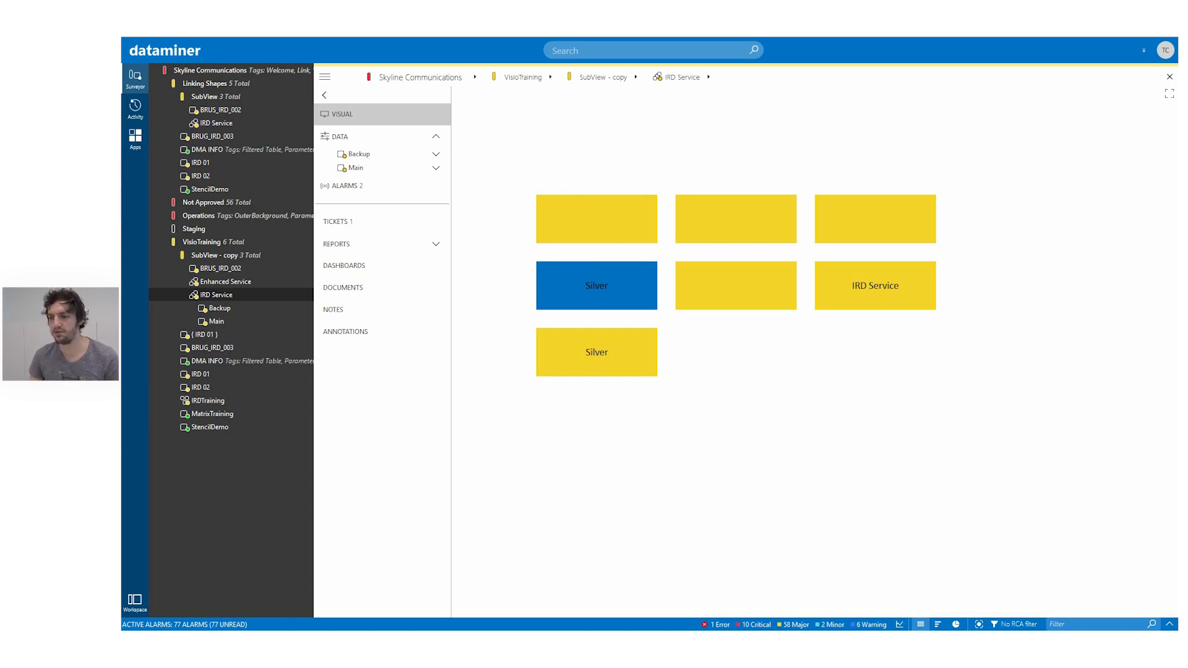
# Step: Switch to ShapeTypes.pdf in Acrobat Reader to examine the required shape data of the VIEW shape type, and return to Visio
pyautogui.hotkey('alt', 'Tab')
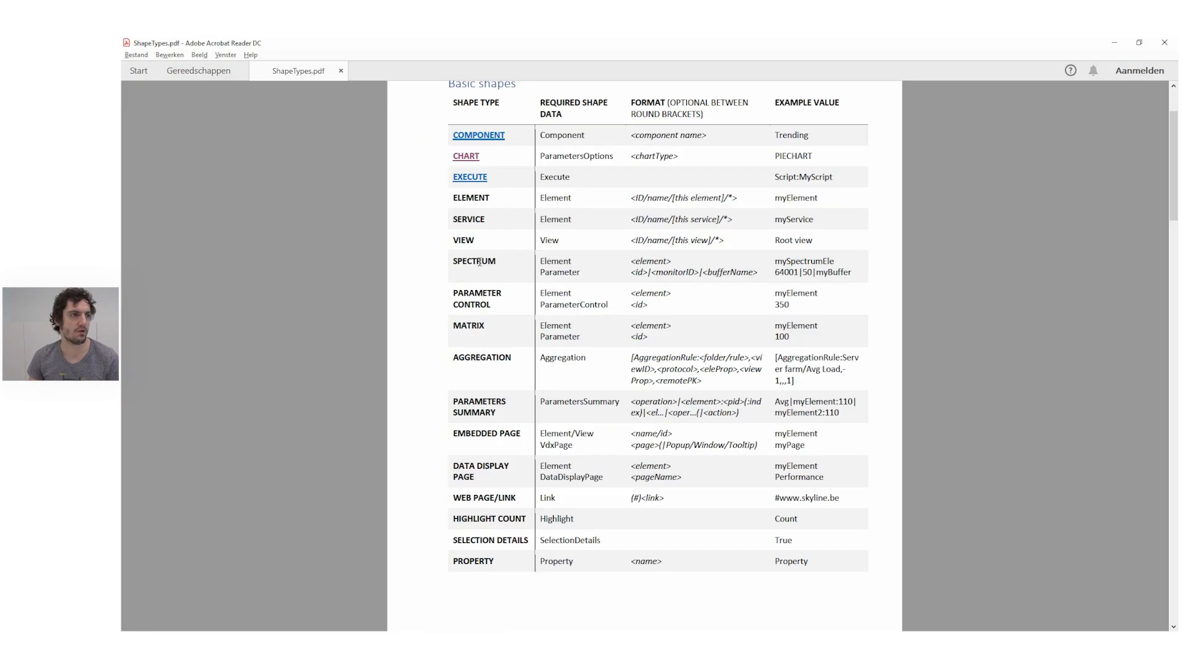
pyautogui.moveTo(451, 240); pyautogui.dragTo(475, 240)
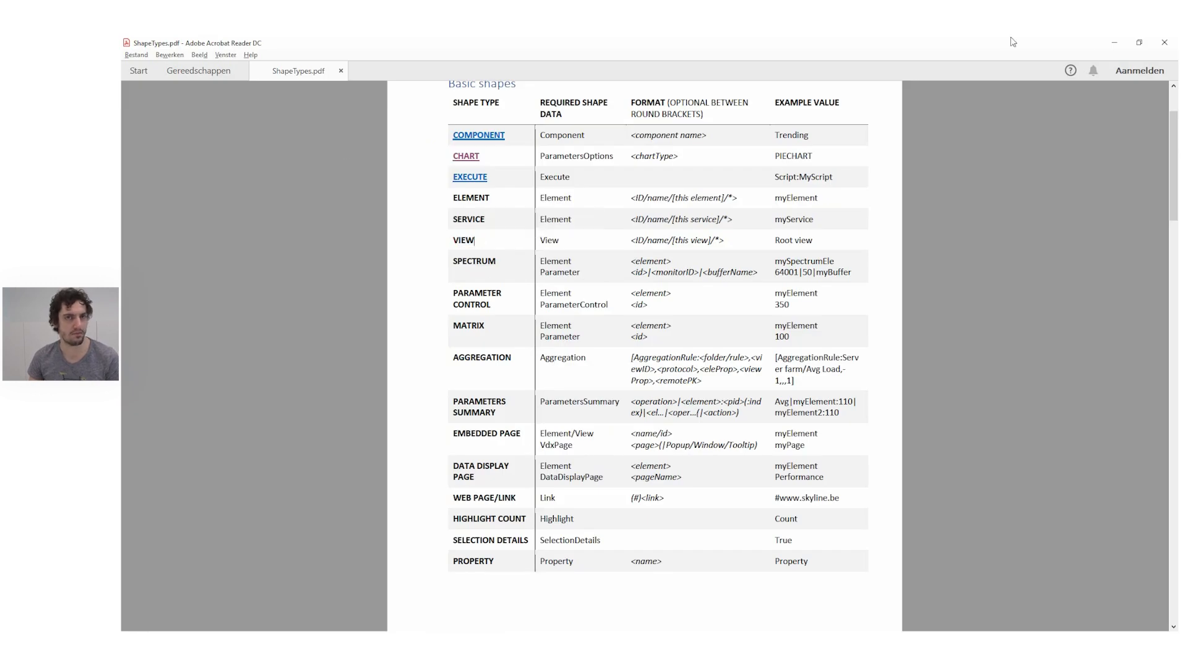
pyautogui.hotkey('alt', 'Tab')
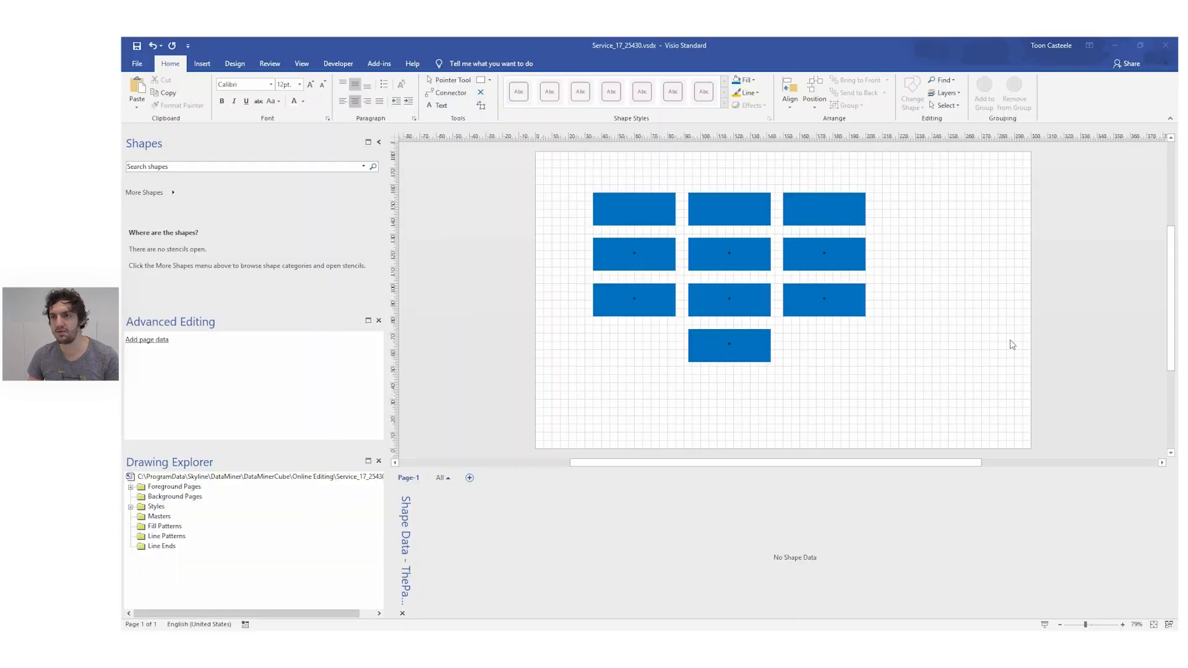
pyautogui.hotkey('alt', 'Tab')
pyautogui.hotkey('alt', 'Tab')
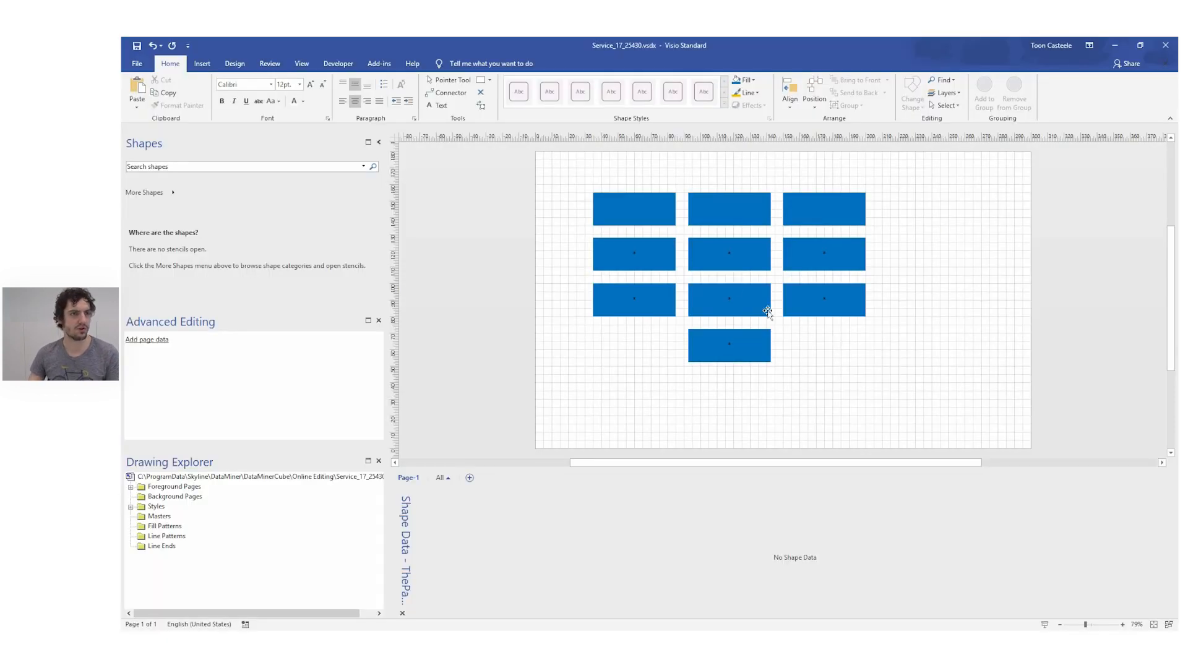
# Step: Copy the third rectangle in the first row of the service drawing and switch to the View_10030.vsdx drawing
pyautogui.click(651, 224)
pyautogui.click(808, 211)
pyautogui.hotkey('alt', 'Tab')
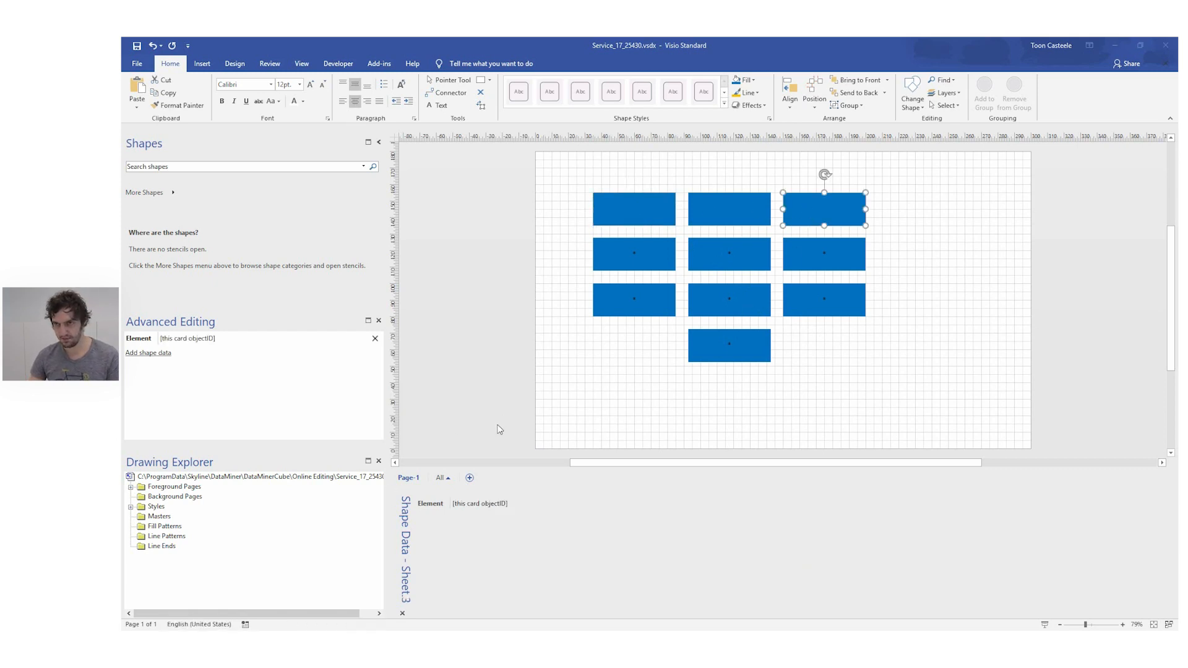
pyautogui.click(489, 409)
pyautogui.click(1169, 624)
pyautogui.click(1123, 585)
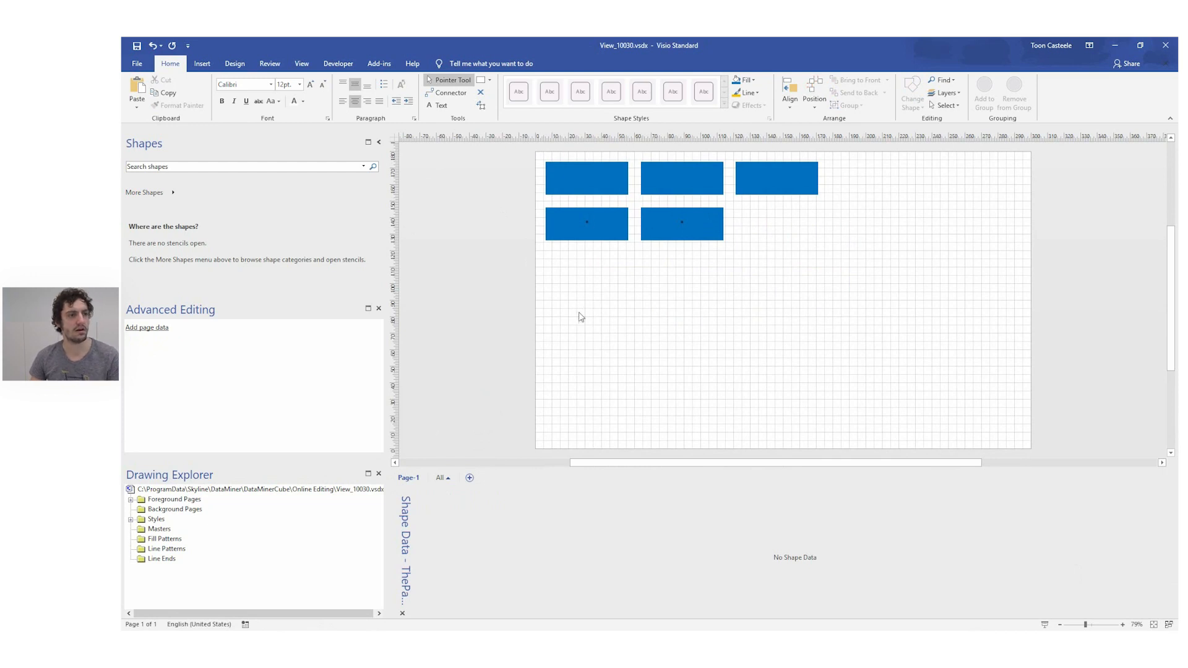
# Step: Paste the rectangle below the existing rows of the view drawing and rename its Element shape data field to View
pyautogui.hotkey('ctrl', 'v')
pyautogui.moveTo(594, 301); pyautogui.dragTo(604, 301)
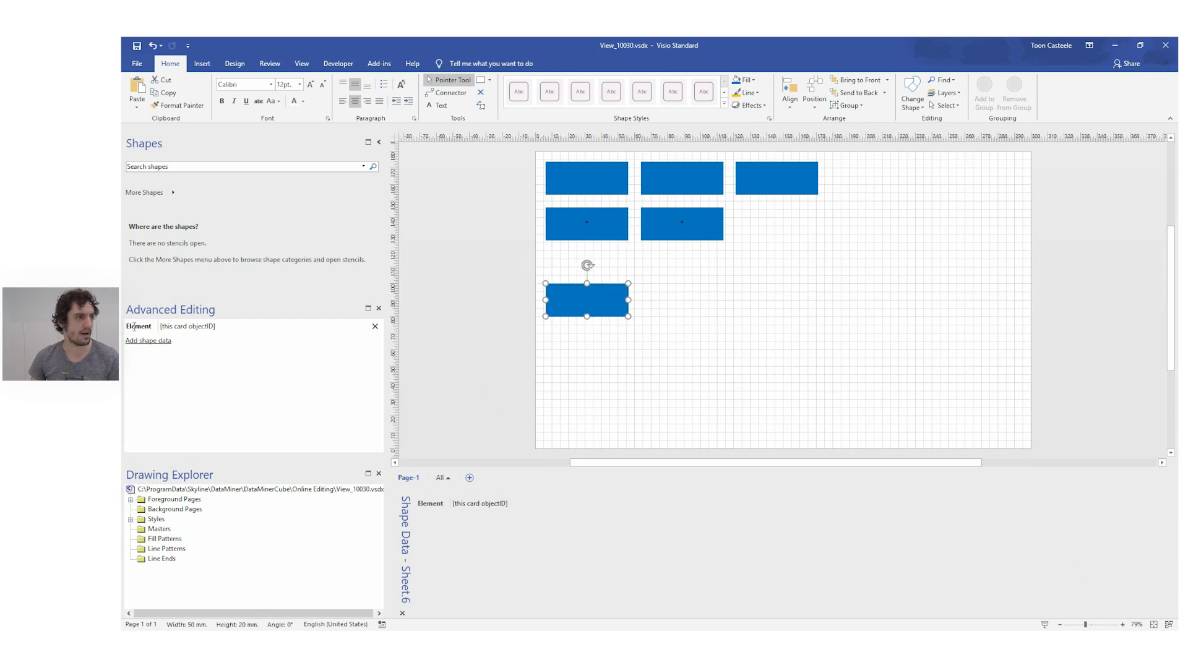
pyautogui.write('View')
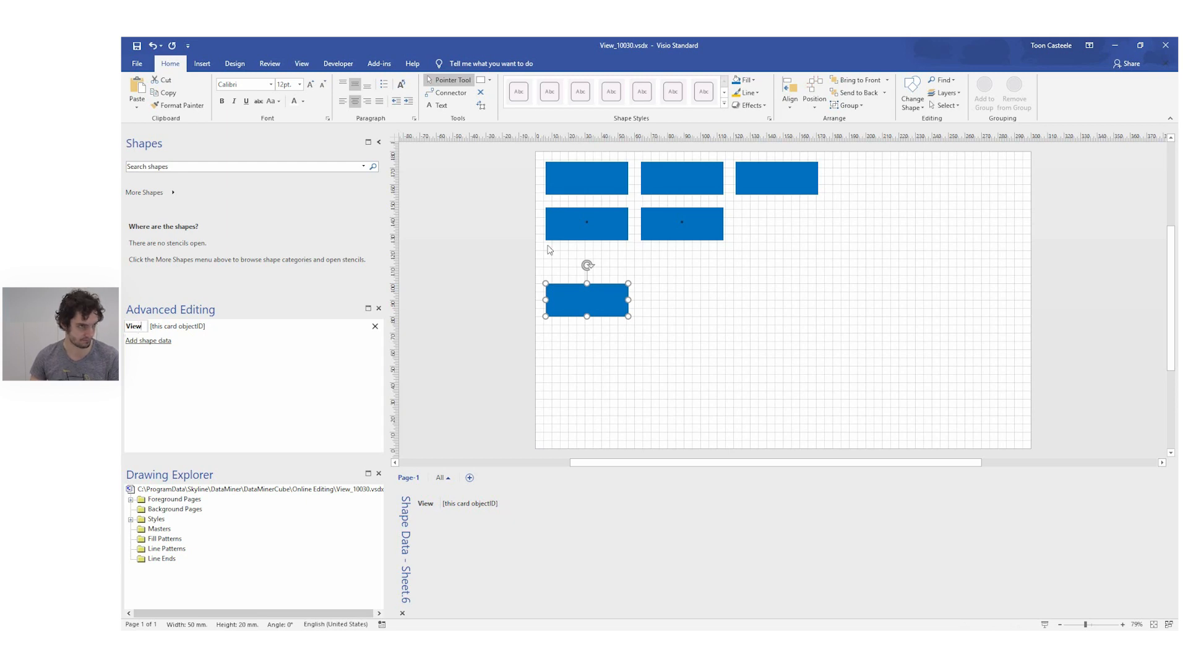
pyautogui.click(490, 277)
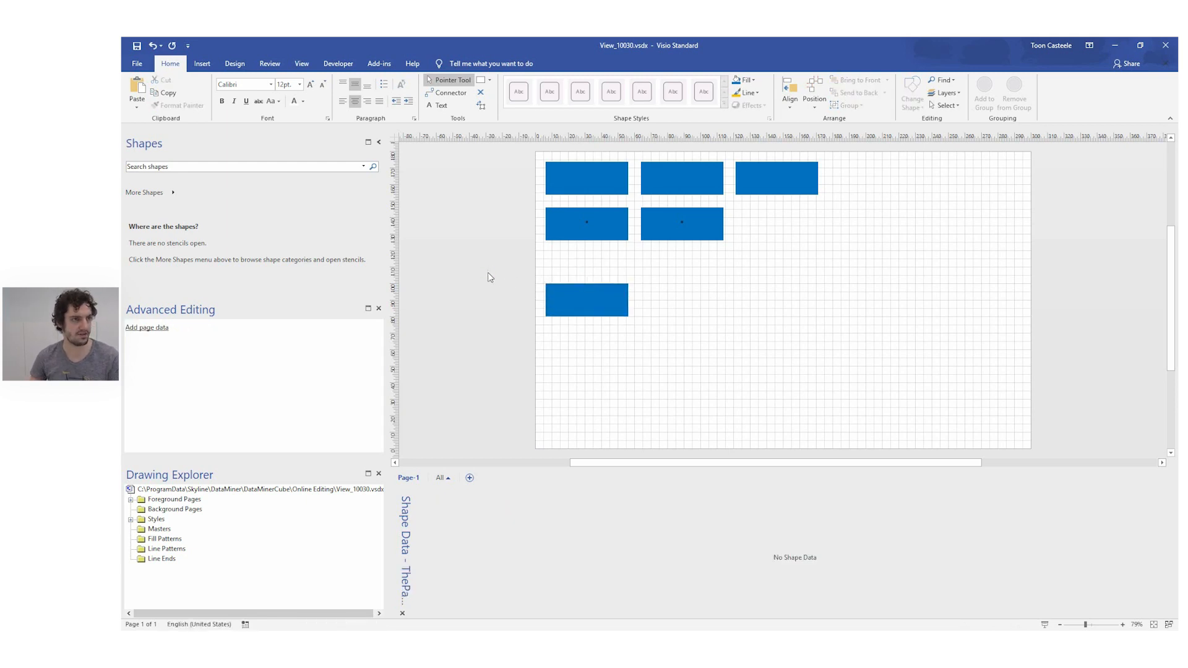
# Step: Switch to DataMiner and open the VisioTraining view to examine its visual page, and return to Visio
pyautogui.hotkey('alt', 'Tab')
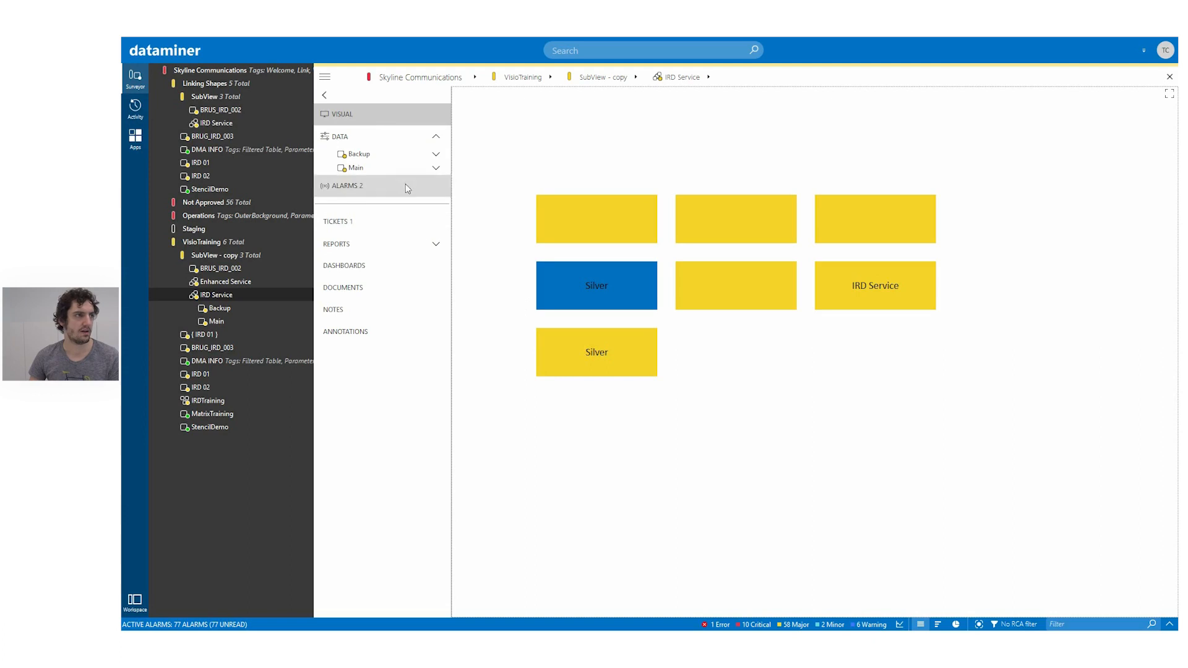
pyautogui.click(199, 241)
pyautogui.hotkey('alt', 'Tab')
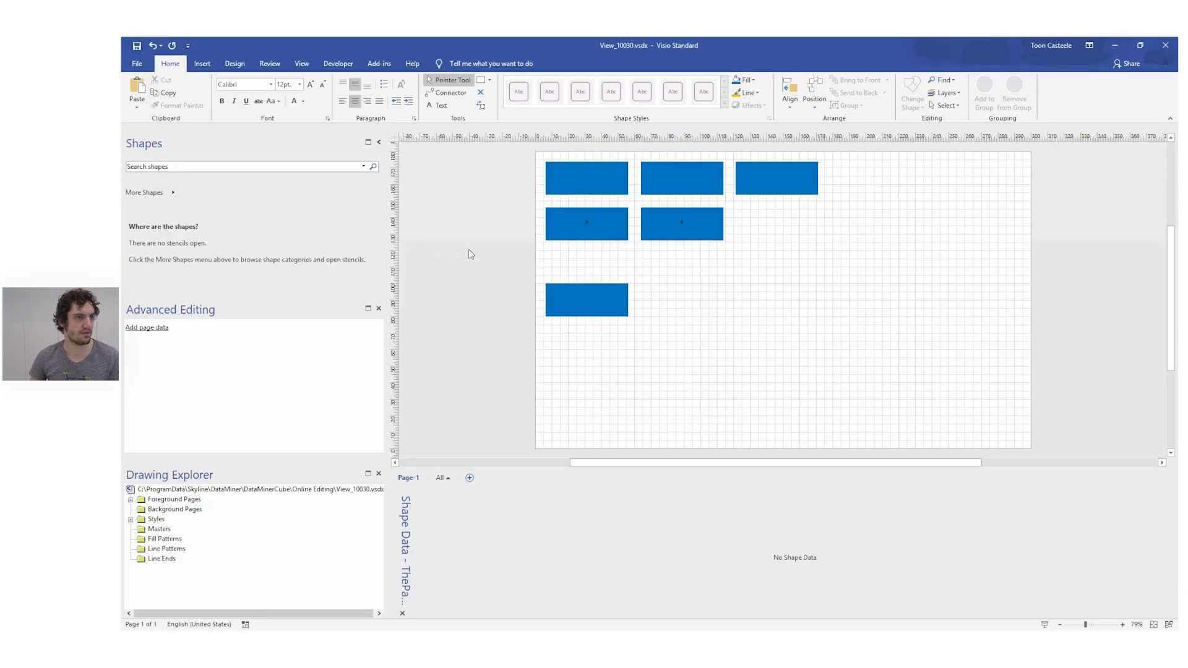
pyautogui.hotkey('alt', 'Tab')
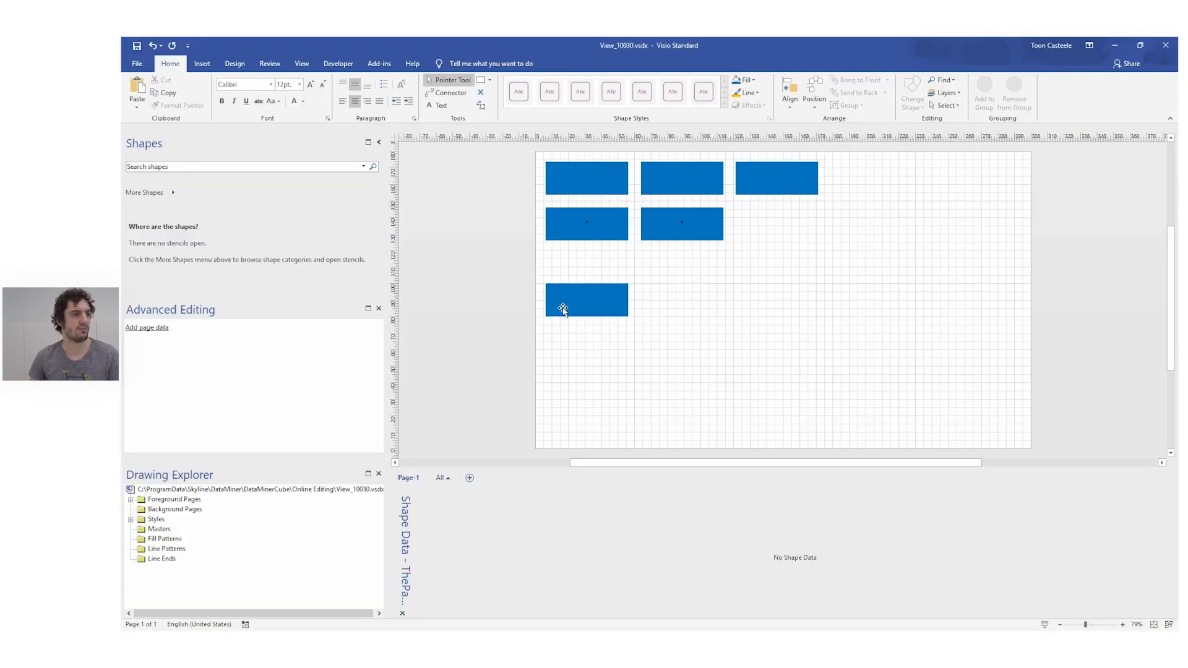
# Step: Add Info shape data with the value NAME to the pasted rectangle, and check the view drawing in DataMiner
pyautogui.click(586, 303)
pyautogui.click(146, 339)
pyautogui.write('in')
pyautogui.press('Return')
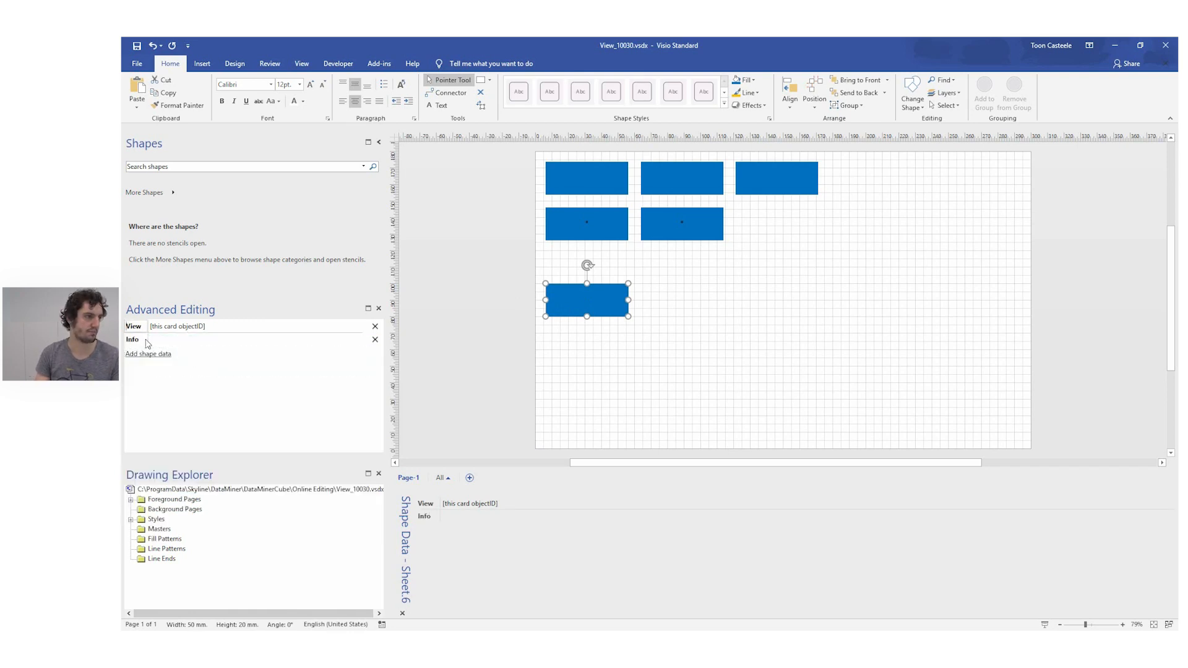
pyautogui.click(182, 340)
pyautogui.write('NAME')
pyautogui.click(454, 334)
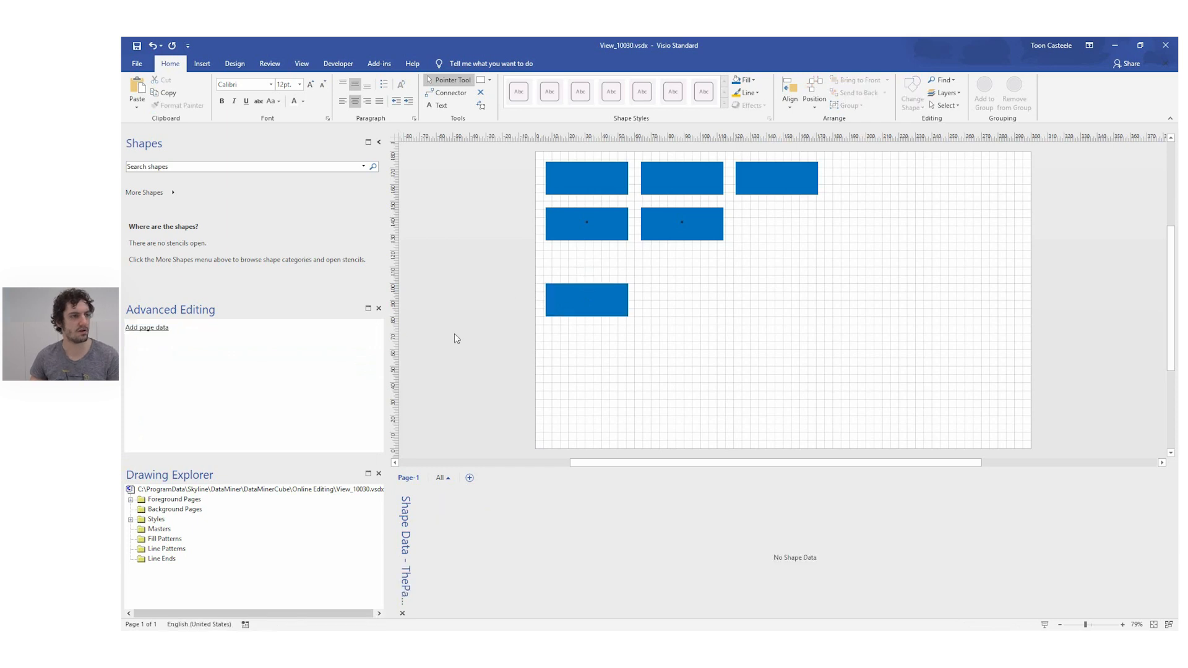
pyautogui.hotkey('alt', 'Tab')
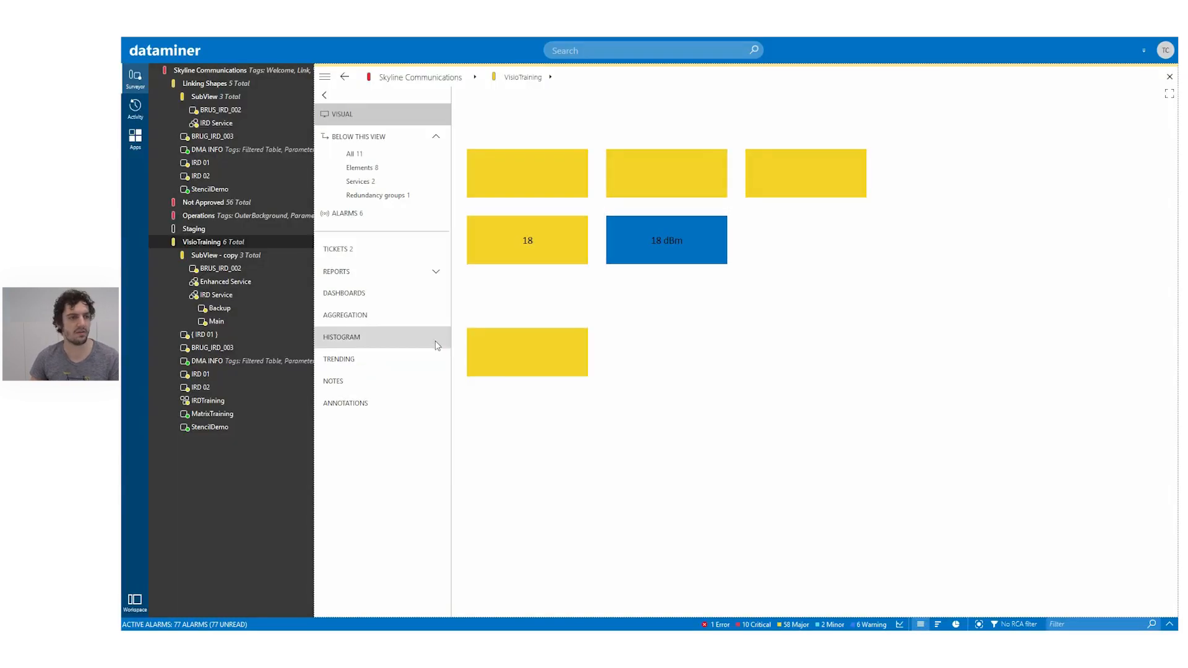
# Step: Add the placeholder text * to the pasted rectangle in Visio, and check the VisioTraining view in DataMiner
pyautogui.hotkey('alt', 'Tab')
pyautogui.click(584, 310)
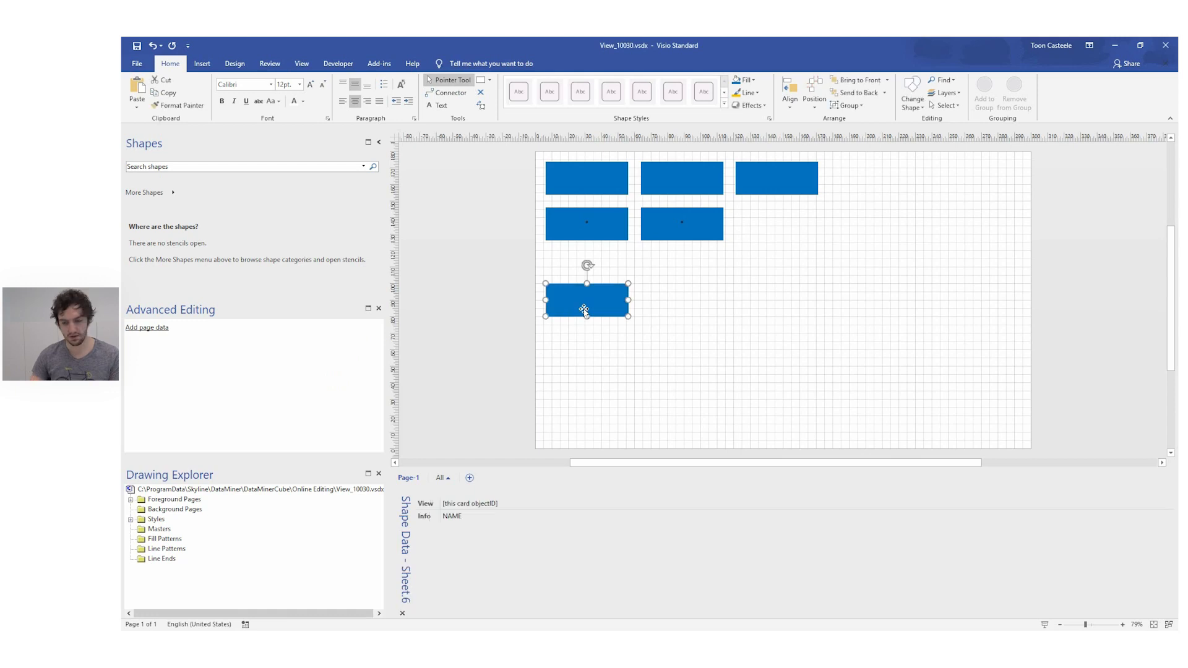
pyautogui.click(458, 301)
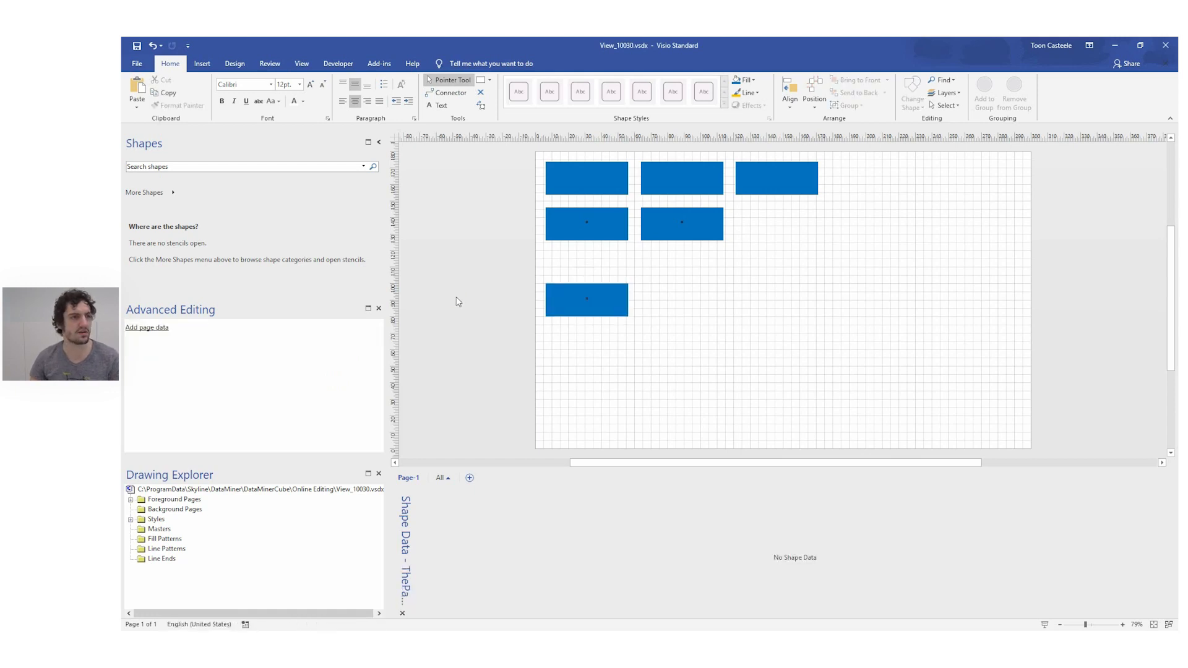
pyautogui.hotkey('alt', 'Tab')
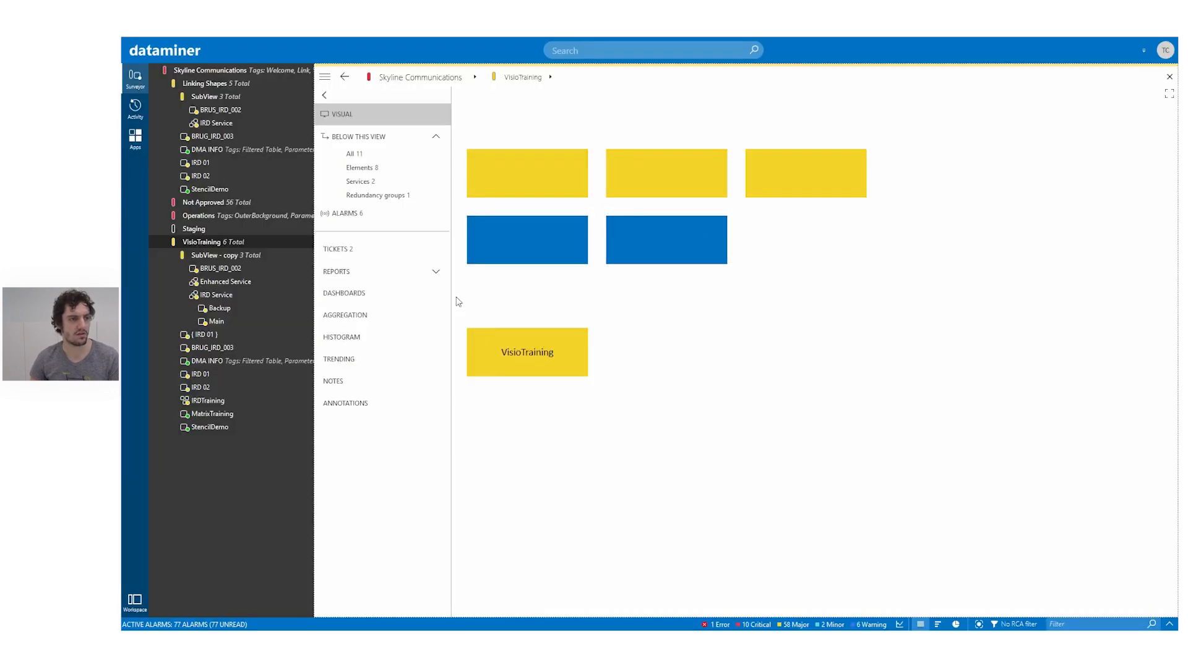